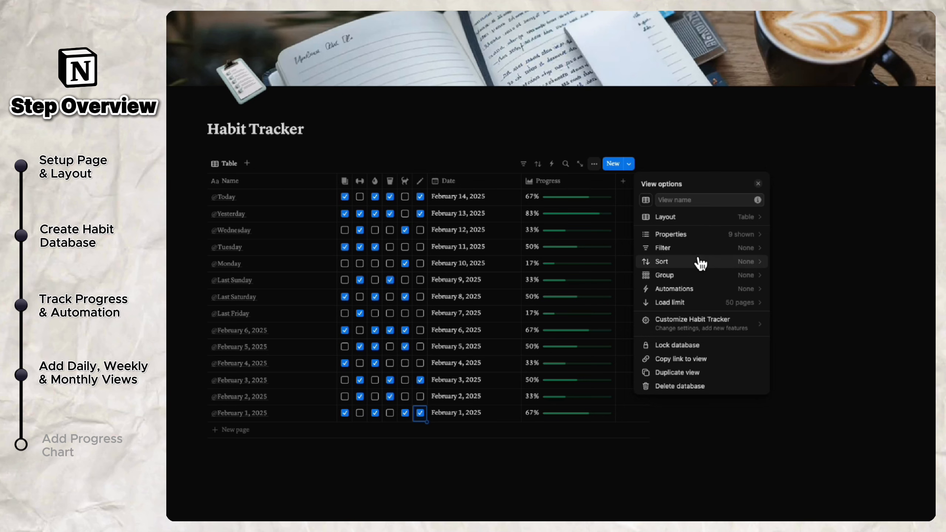
Group the Habit Tracker table by Date in weekly groups, with the newest first.
click(697, 275)
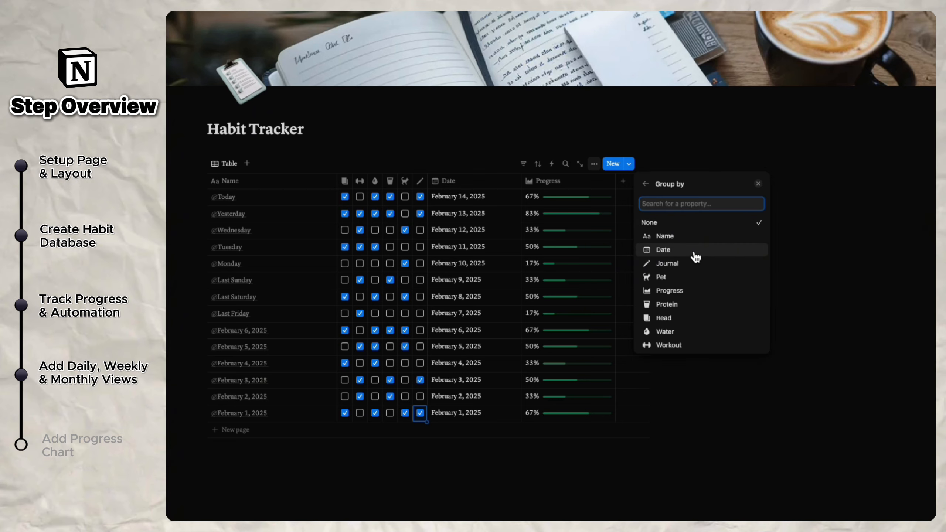
click(695, 256)
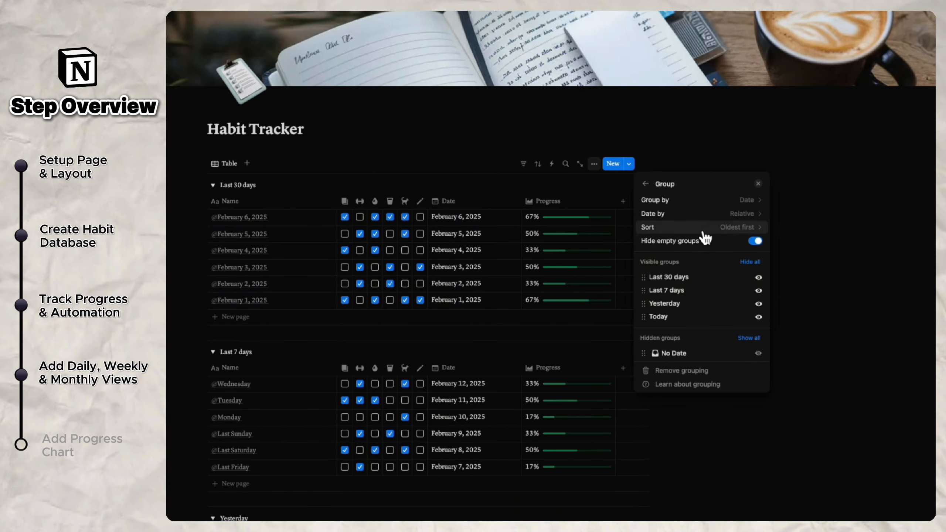
click(711, 213)
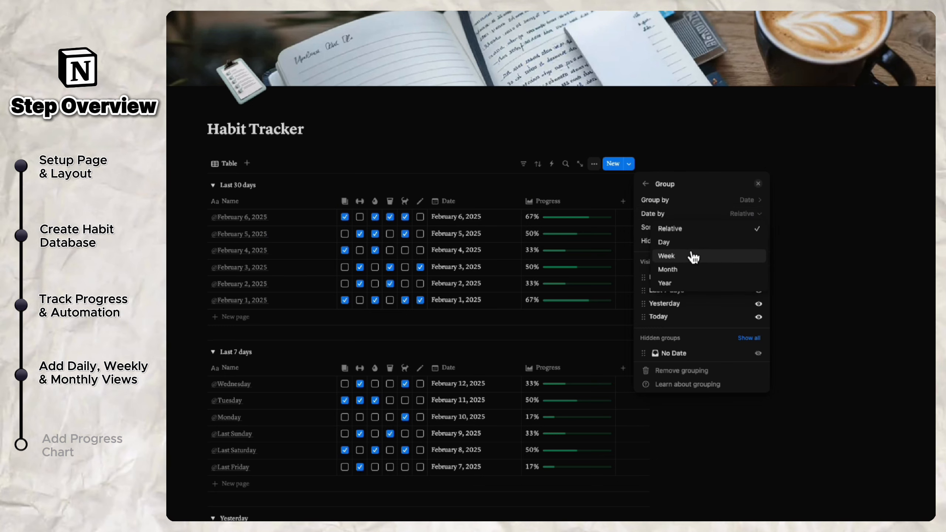
click(694, 256)
click(700, 241)
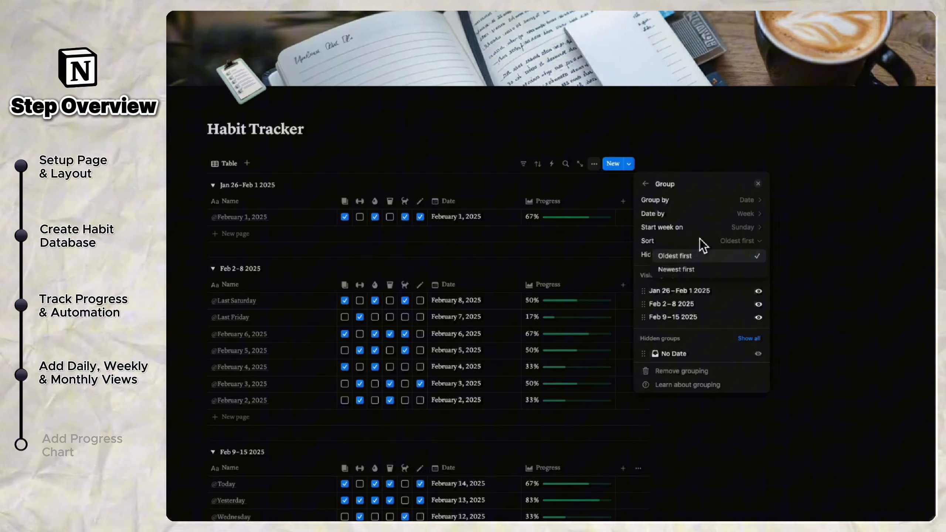
click(702, 269)
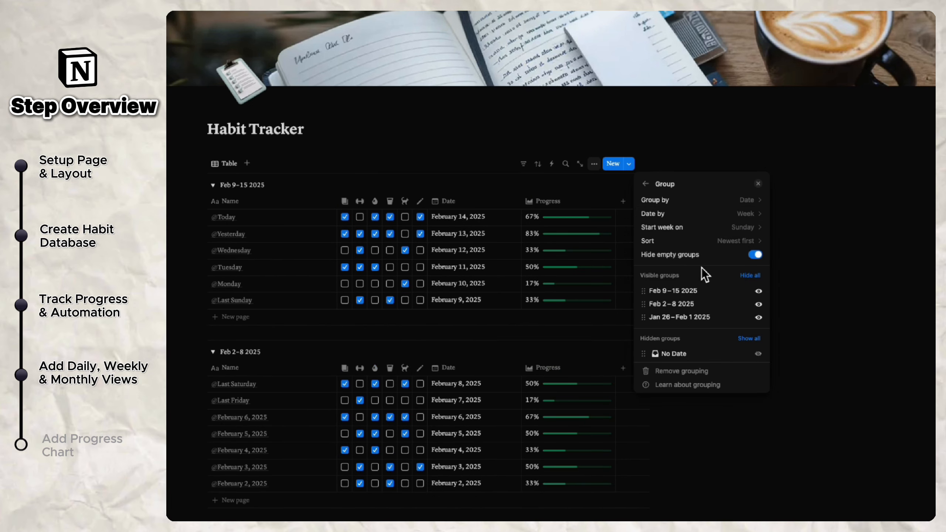
click(646, 184)
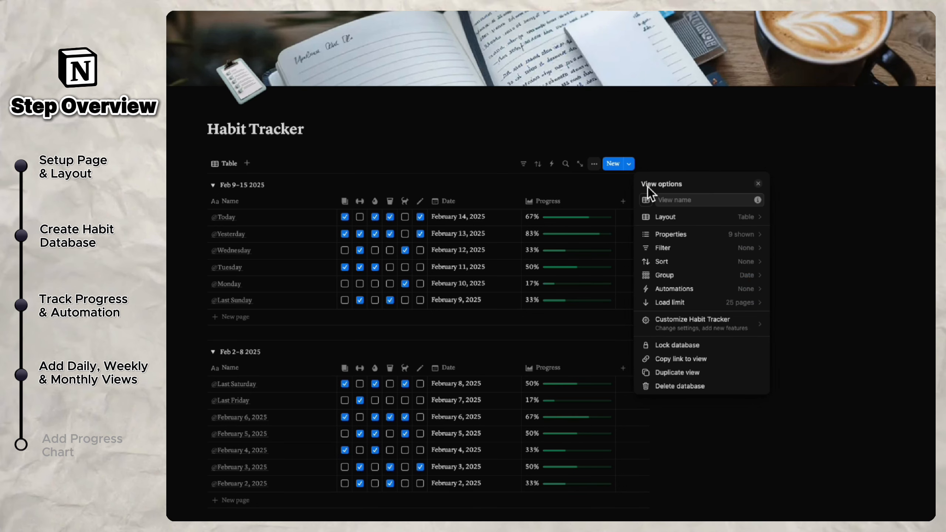
Sort the table entries by Date in descending order.
click(702, 261)
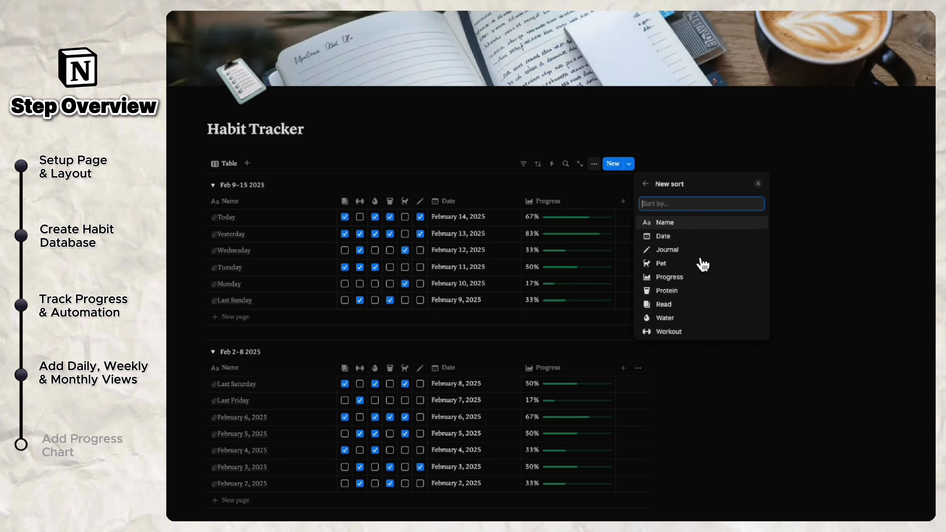
click(695, 240)
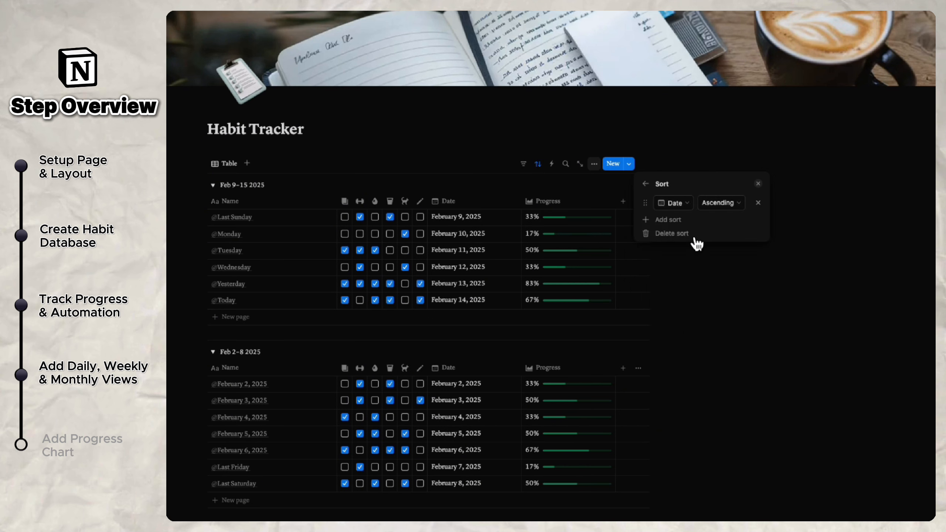
click(718, 204)
click(712, 232)
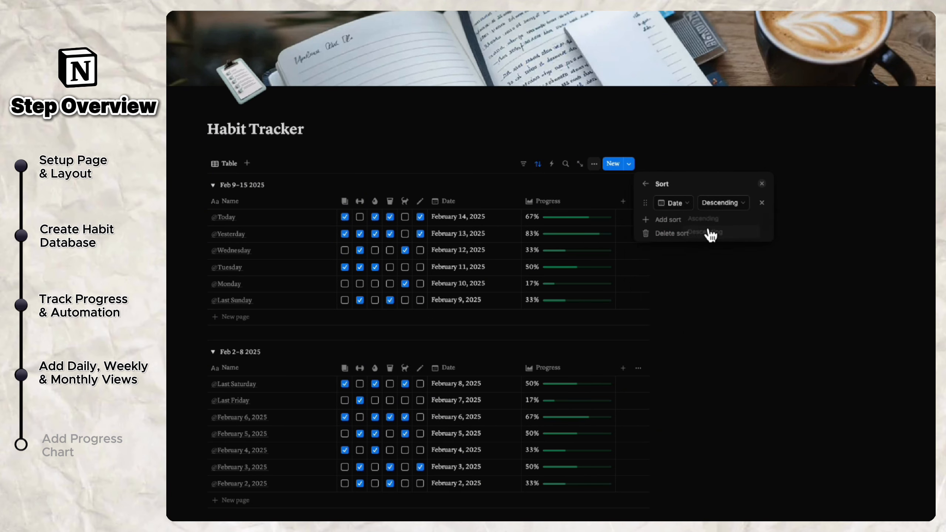
click(645, 184)
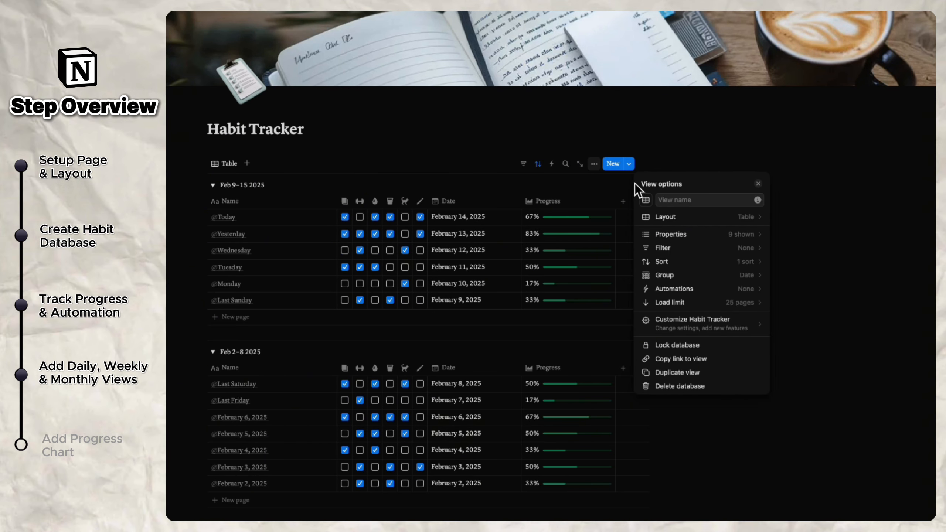
click(487, 161)
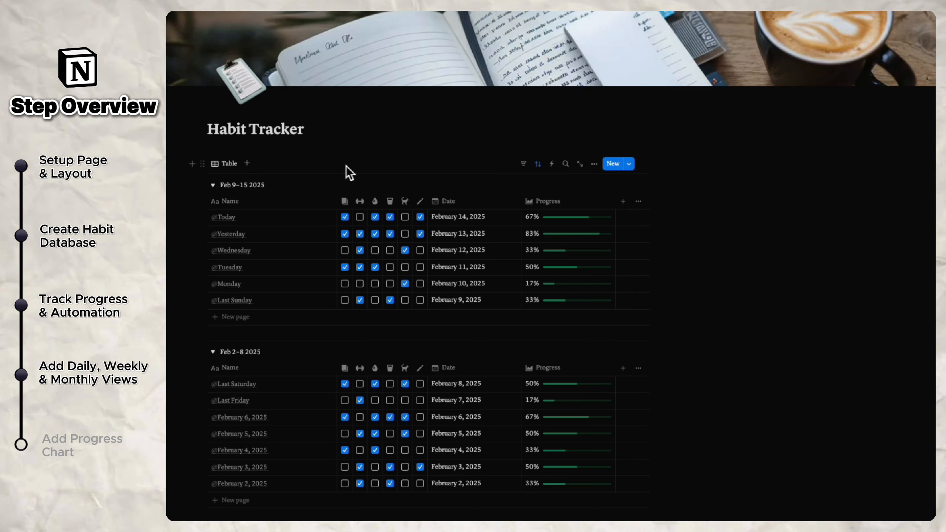
Rename the table view to Weekly and give it a calendar icon.
click(218, 167)
click(225, 182)
text(We)
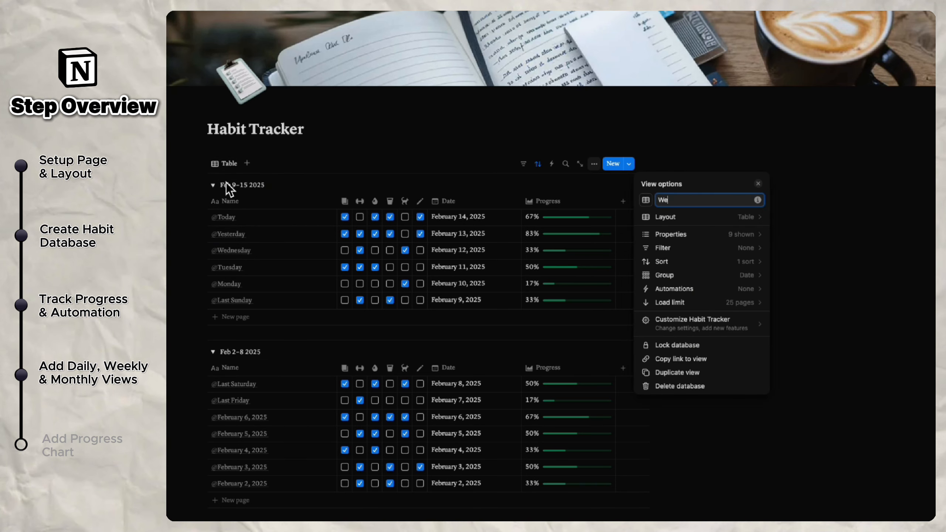
text(ekly)
click(648, 199)
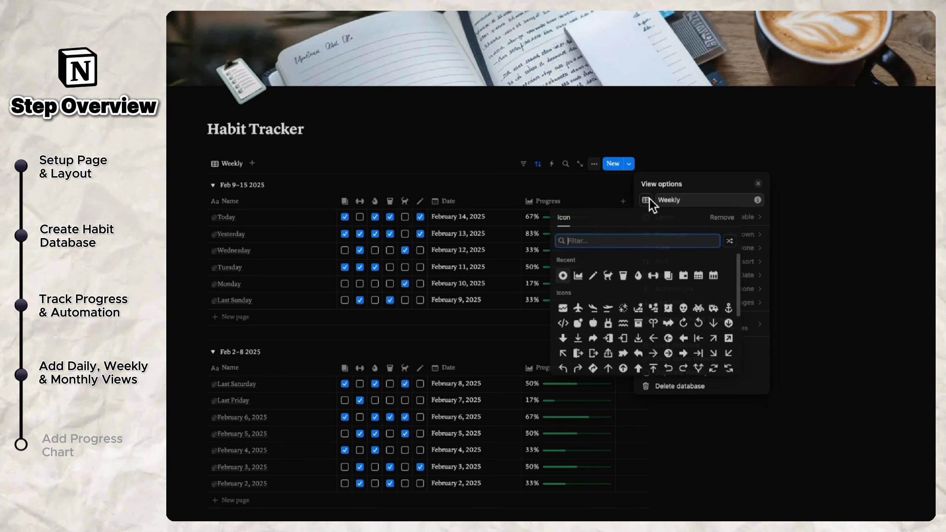
click(713, 278)
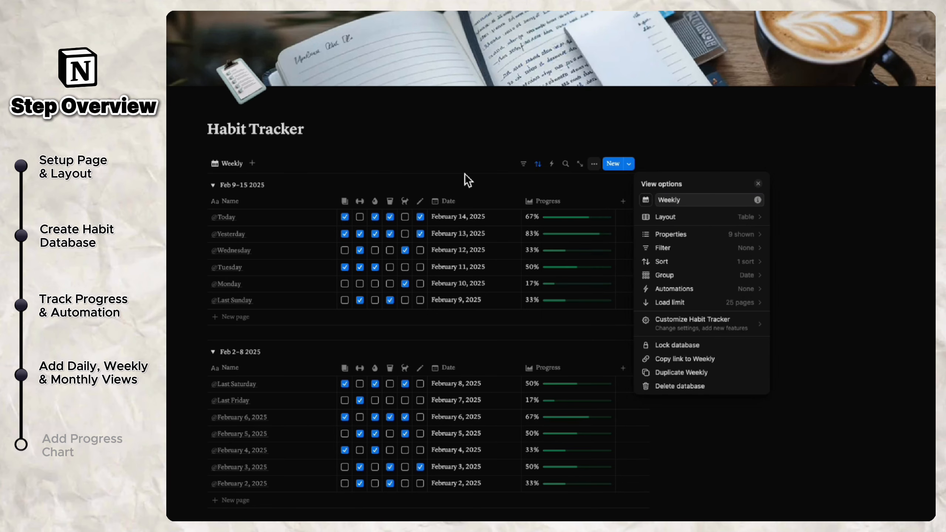
click(465, 173)
Duplicate the Weekly view, name the copy Monthly and give it a different calendar icon.
click(233, 163)
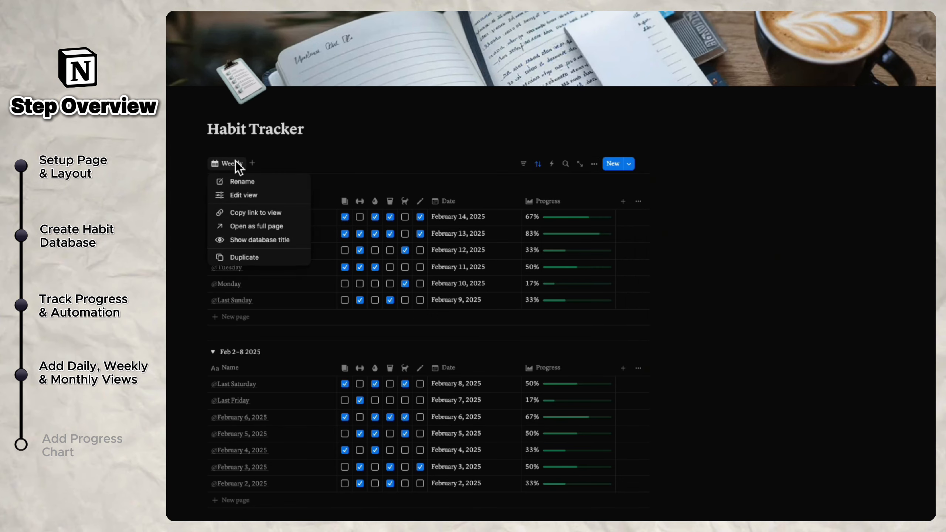
click(244, 257)
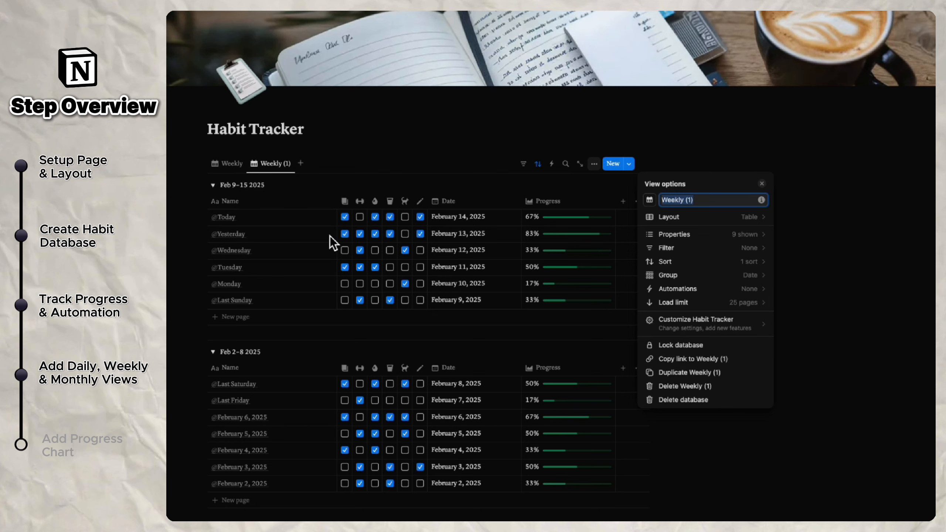
text(Monthly)
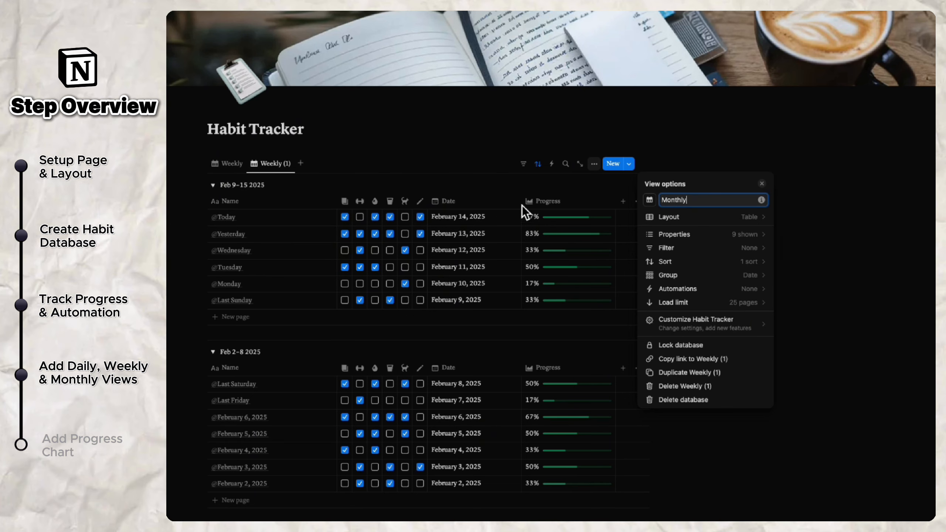
click(649, 201)
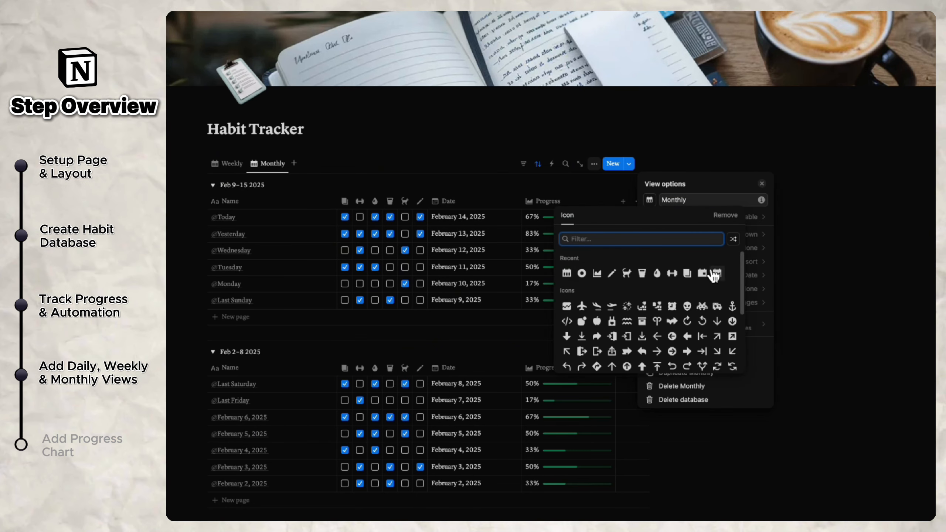
click(715, 274)
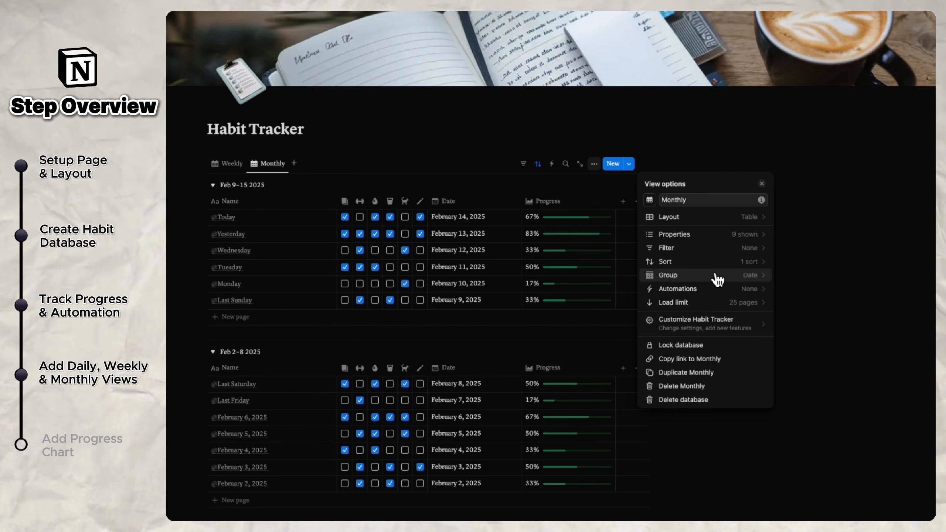
Change the Monthly view's layout to Calendar.
click(707, 218)
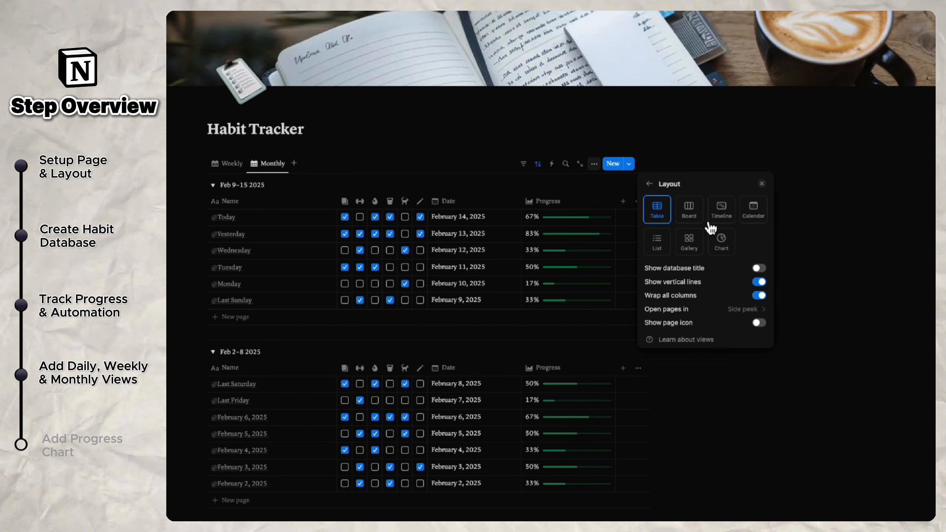
click(751, 212)
click(661, 184)
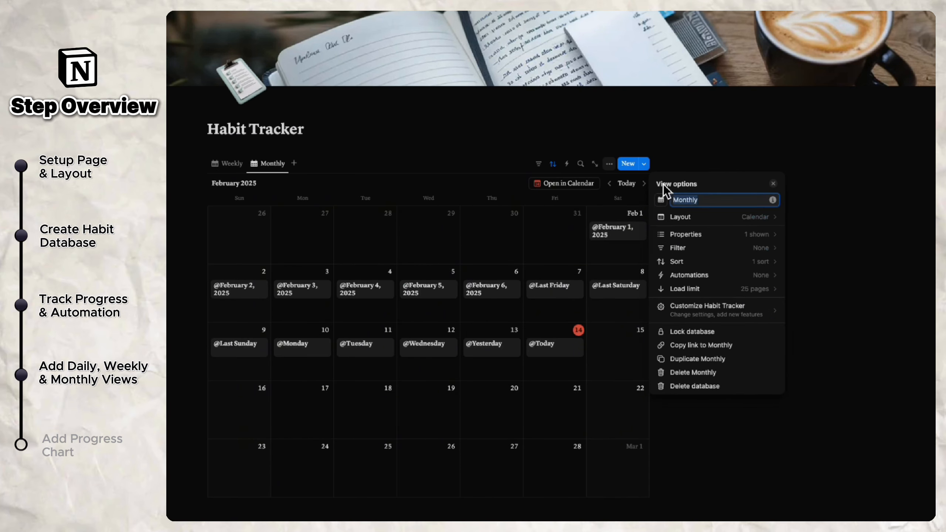
Show the Journal, Pet, Progress, Protein, Read, Water and Workout properties on the Monthly calendar cards.
click(727, 236)
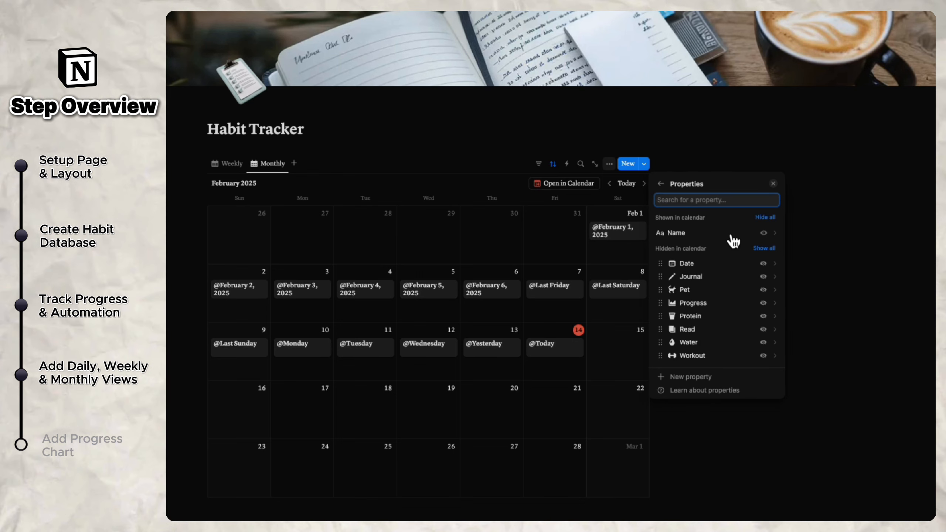
click(762, 277)
click(763, 290)
click(762, 315)
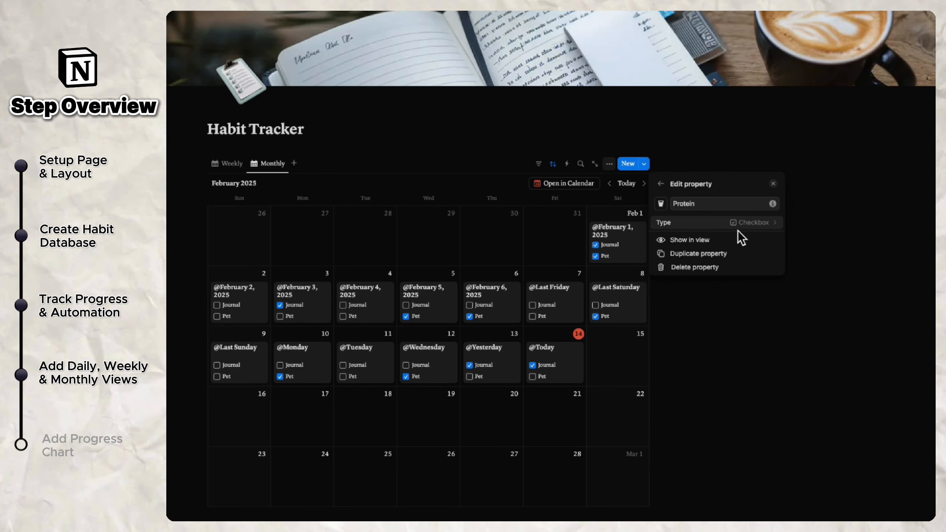
click(660, 184)
click(763, 303)
click(763, 315)
click(763, 329)
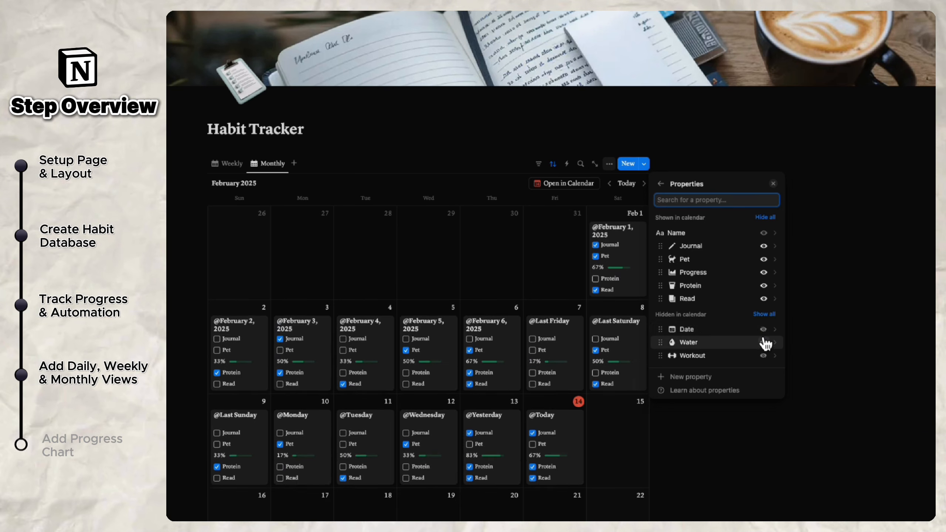
click(763, 342)
click(763, 355)
Reorder the properties shown in the Monthly calendar to Read, Workout, Water, Protein, Pet, Journal, Progress.
drag(660, 272, 662, 320)
drag(660, 285, 661, 246)
mouse_move(661, 312)
mouse_down()
mouse_move(661, 259)
mouse_move(661, 310)
mouse_up()
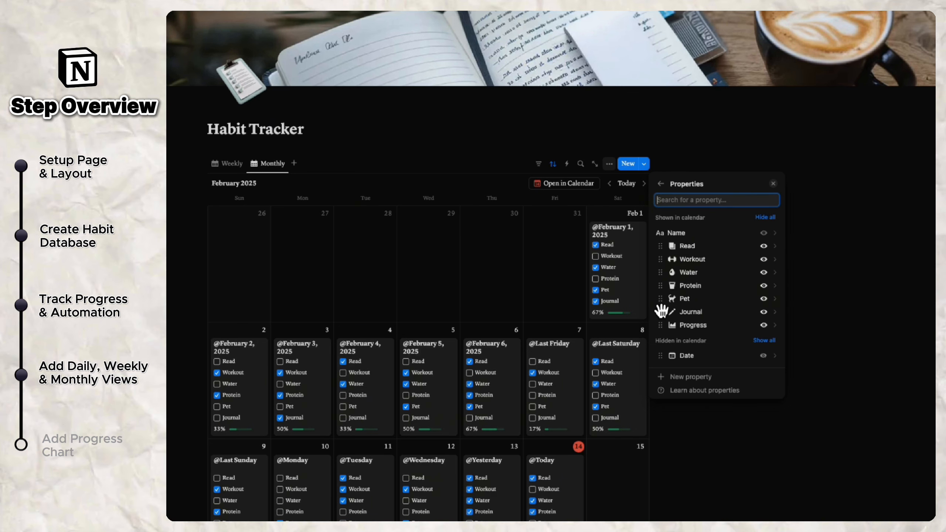
click(674, 152)
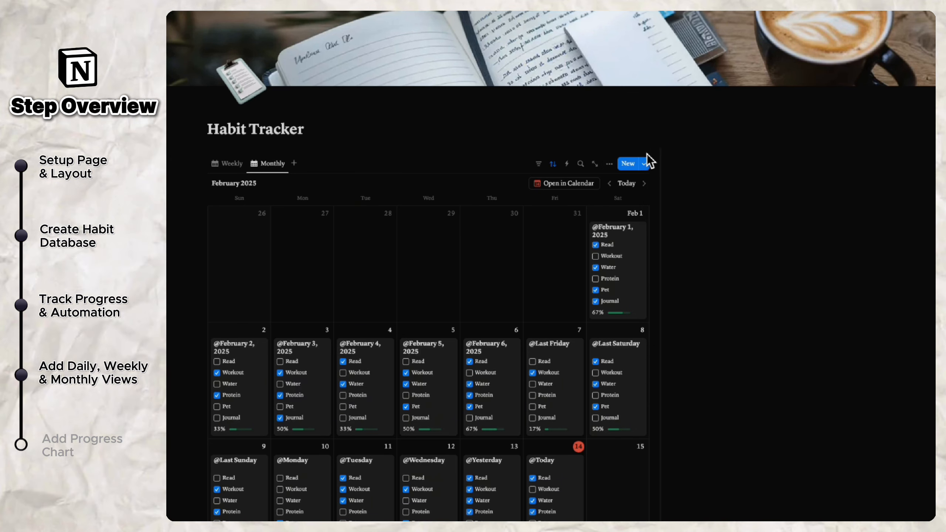
Duplicate the Monthly view, name the copy Today and give it a single-day calendar icon.
click(271, 160)
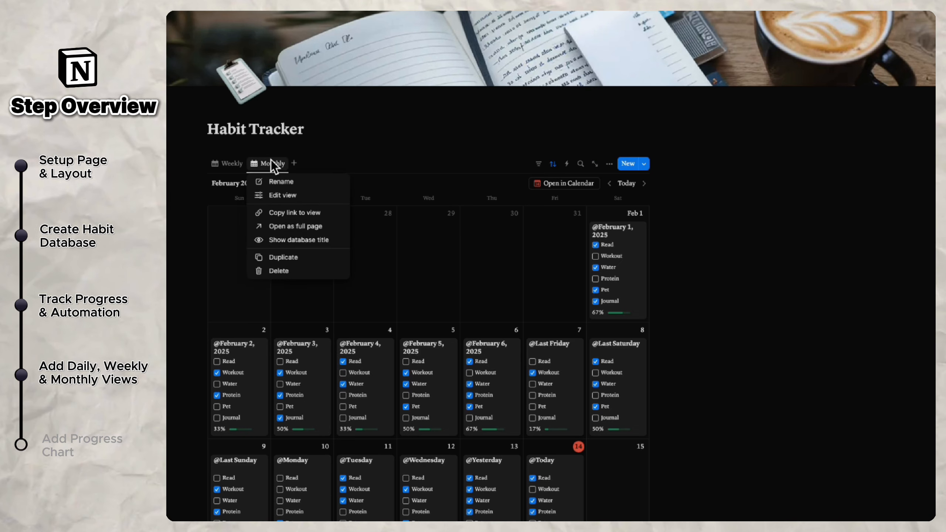
click(309, 257)
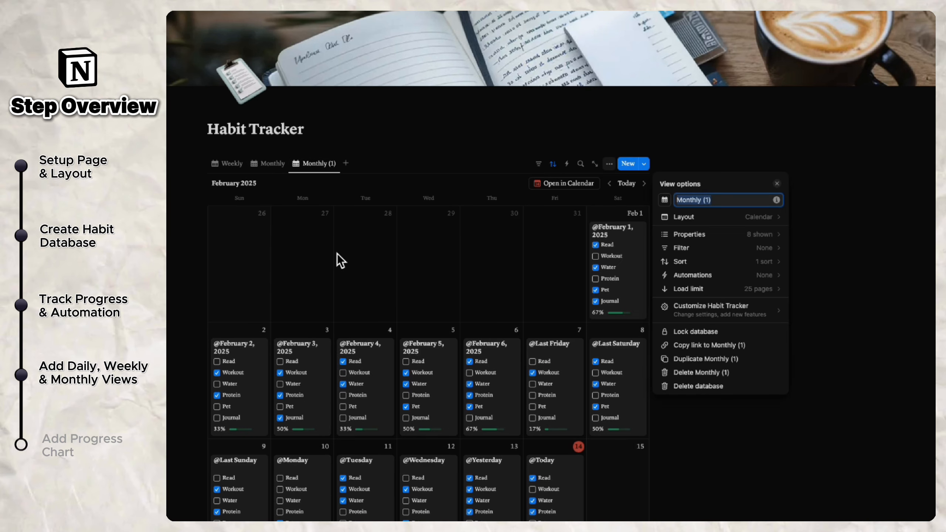
text(Today)
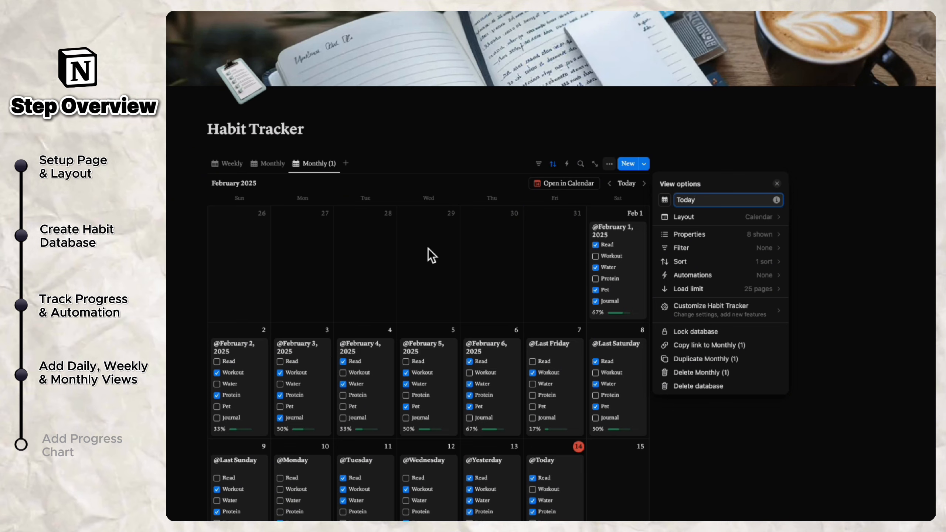
click(665, 200)
click(727, 274)
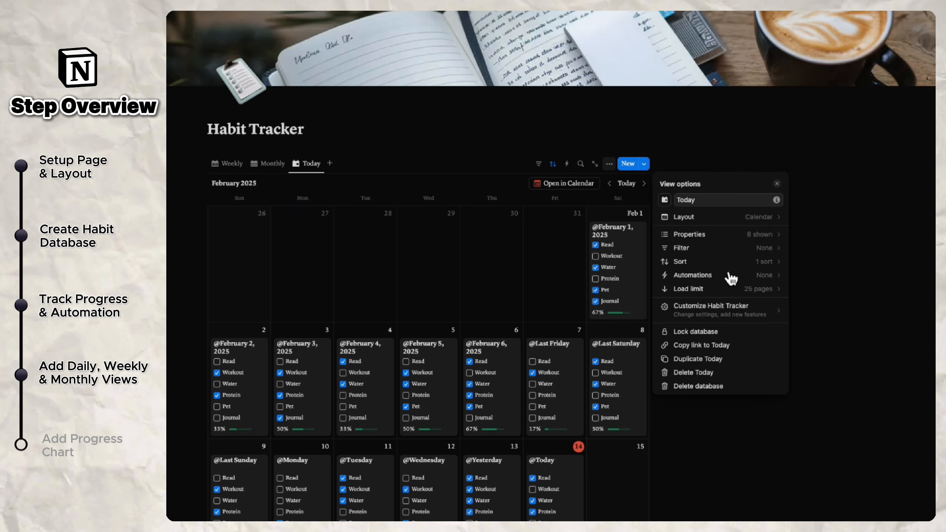
Switch the Today view to the Gallery layout and remove its date grouping.
click(734, 218)
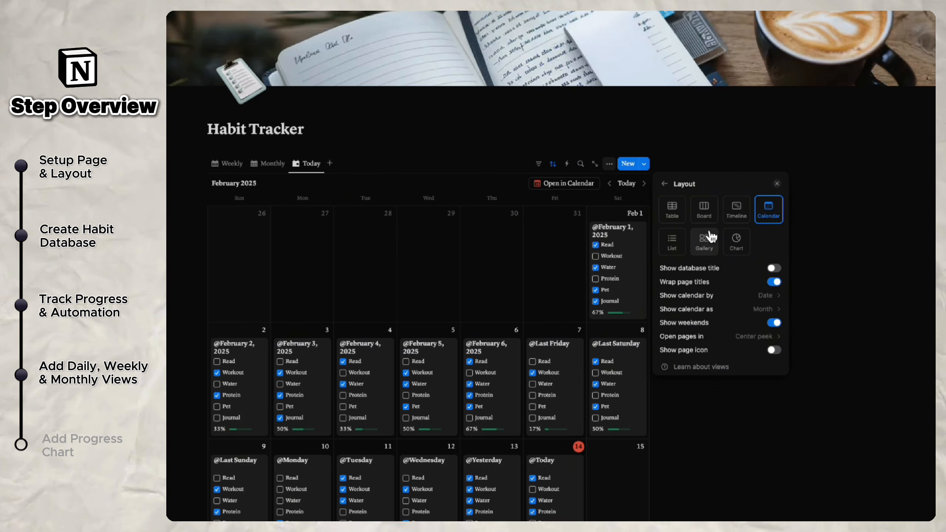
click(709, 238)
click(663, 183)
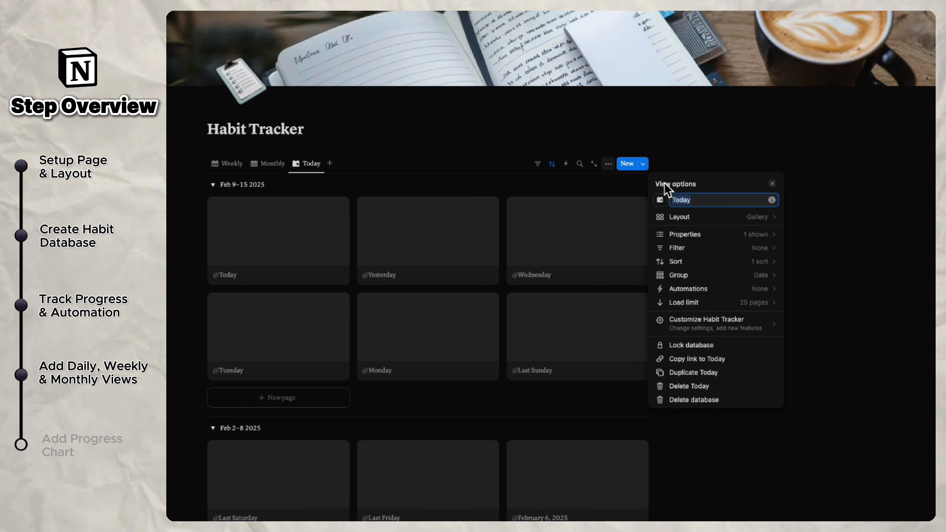
click(728, 276)
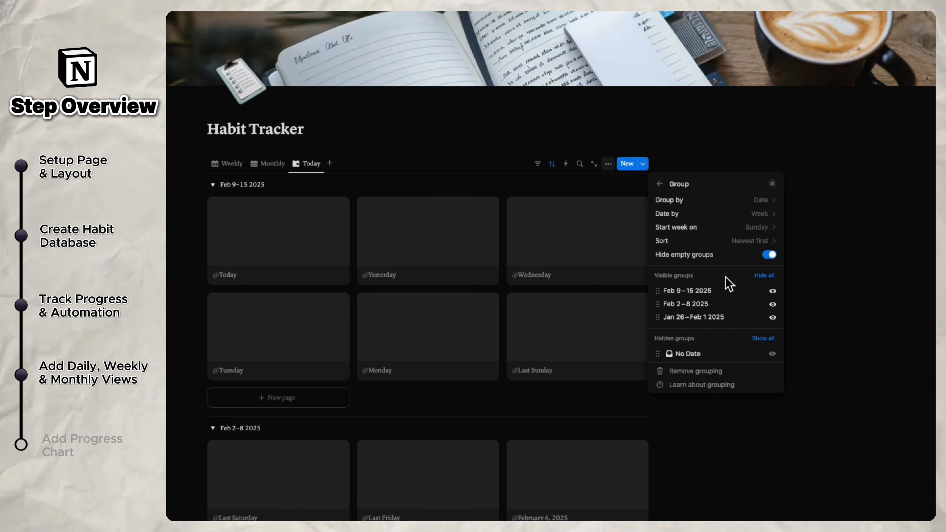
click(731, 368)
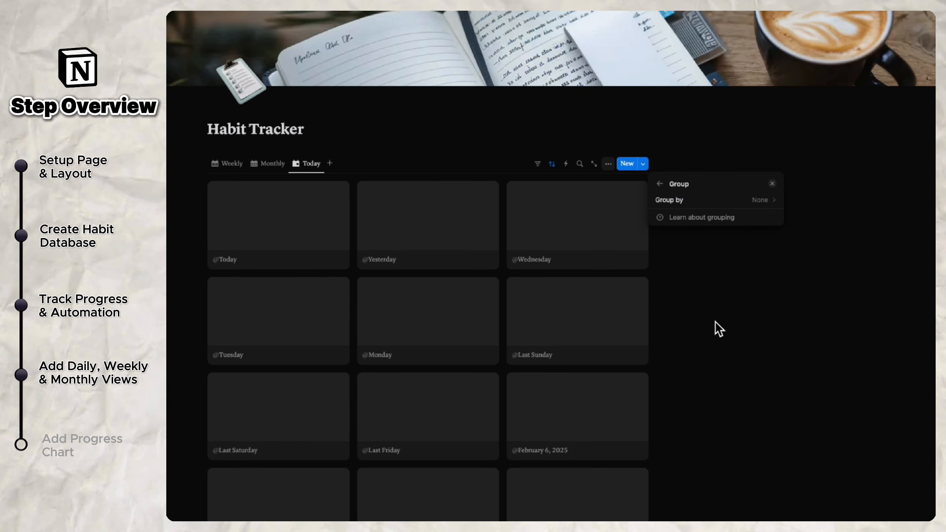
click(660, 184)
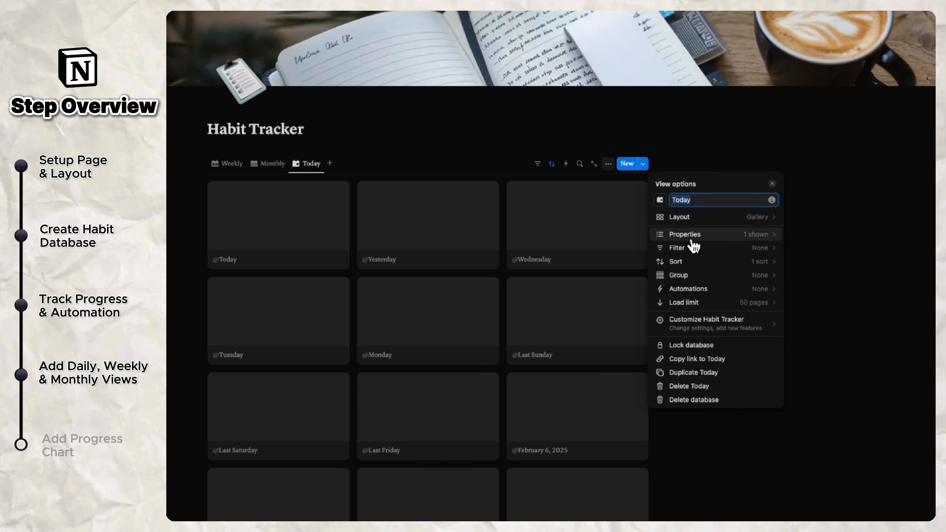
Delete the Date sort from the Today gallery view.
click(697, 262)
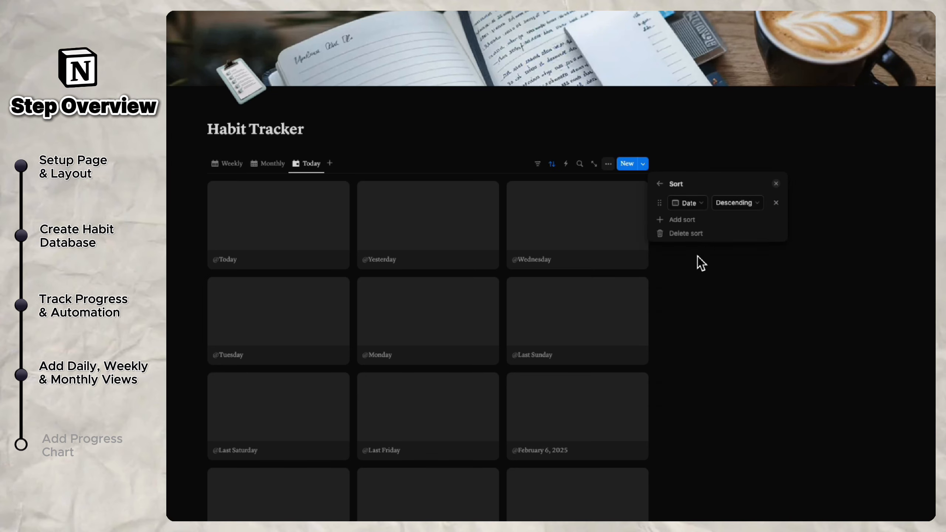
click(705, 235)
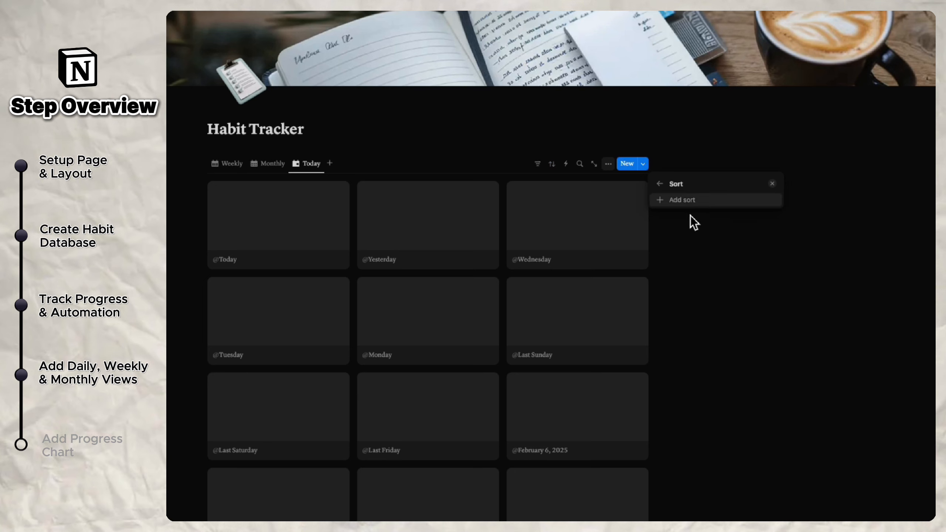
click(660, 184)
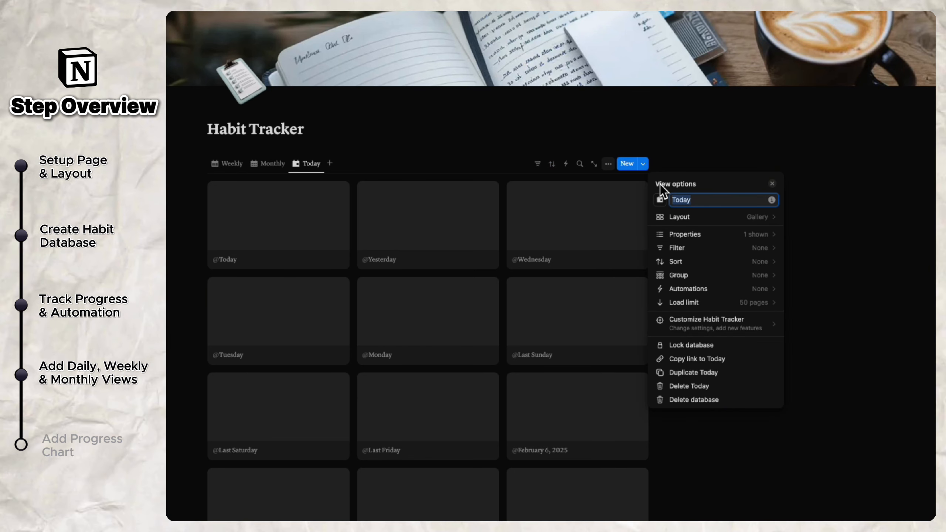
Filter the Today view by Date, relative to today, set to This day.
click(702, 249)
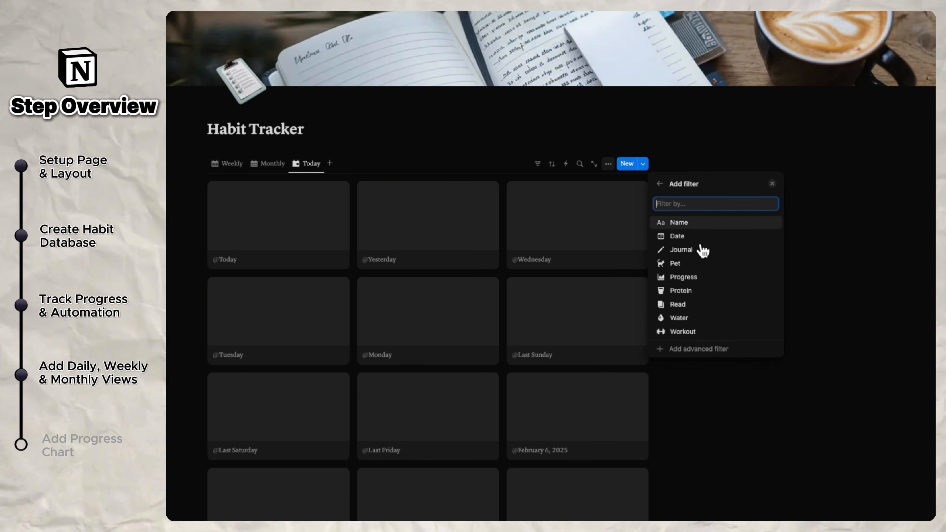
click(702, 236)
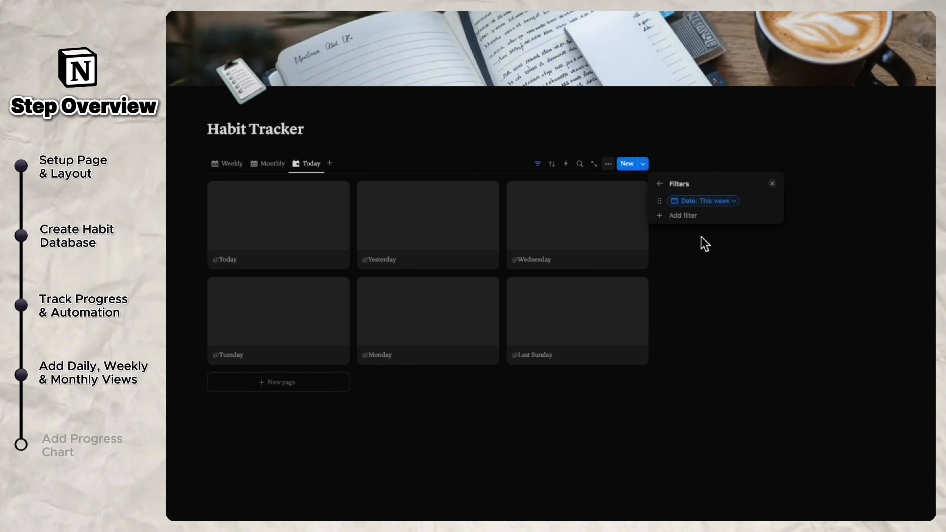
click(717, 202)
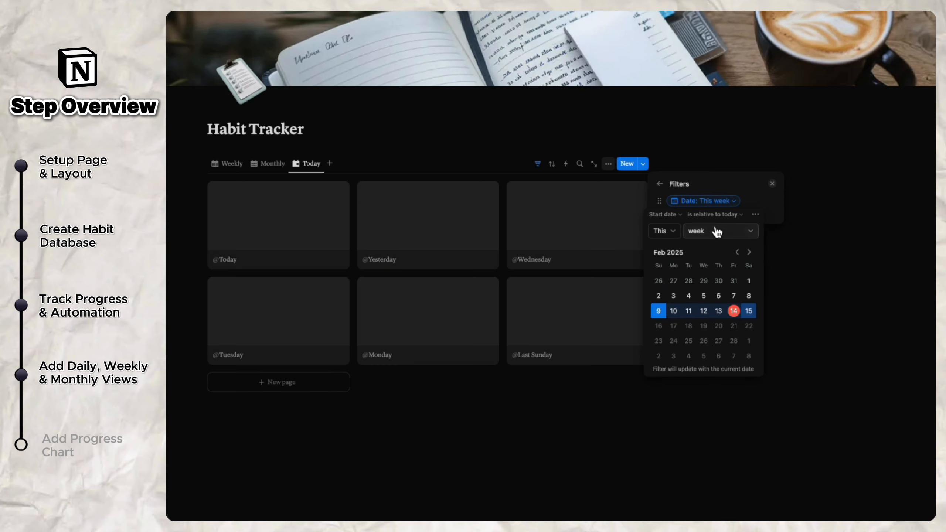
click(713, 231)
click(708, 246)
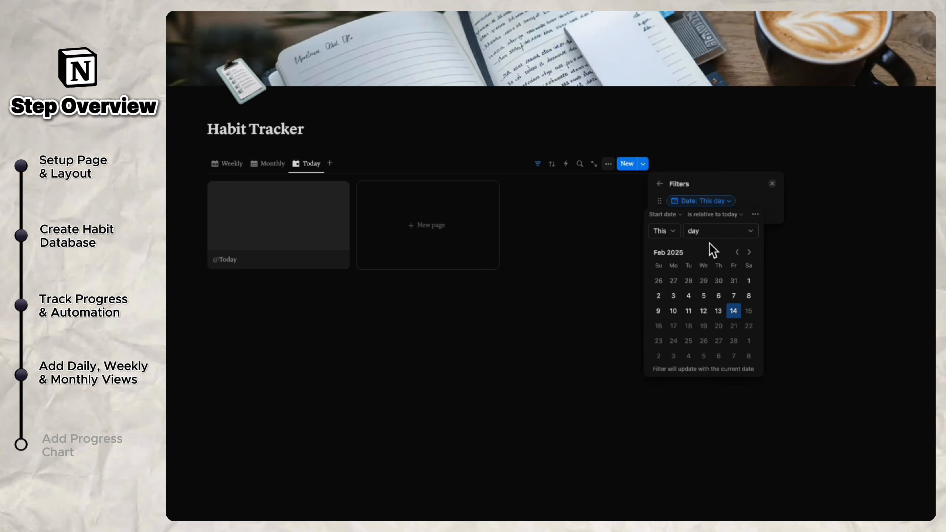
click(660, 184)
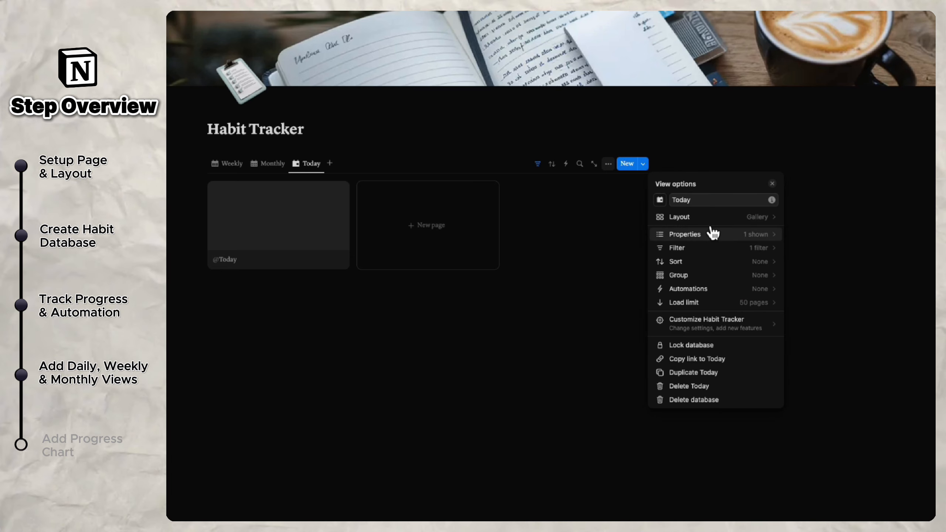
Show the Journal, Pet, Progress, Protein, Read, Water and Workout properties on the Today gallery cards.
click(713, 234)
click(762, 276)
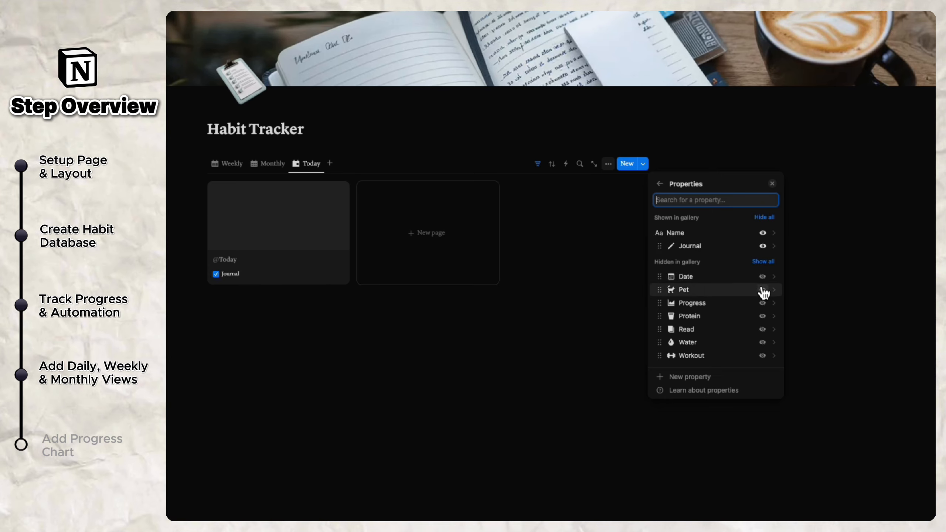
click(762, 290)
click(762, 302)
click(762, 316)
click(763, 329)
click(763, 343)
click(763, 355)
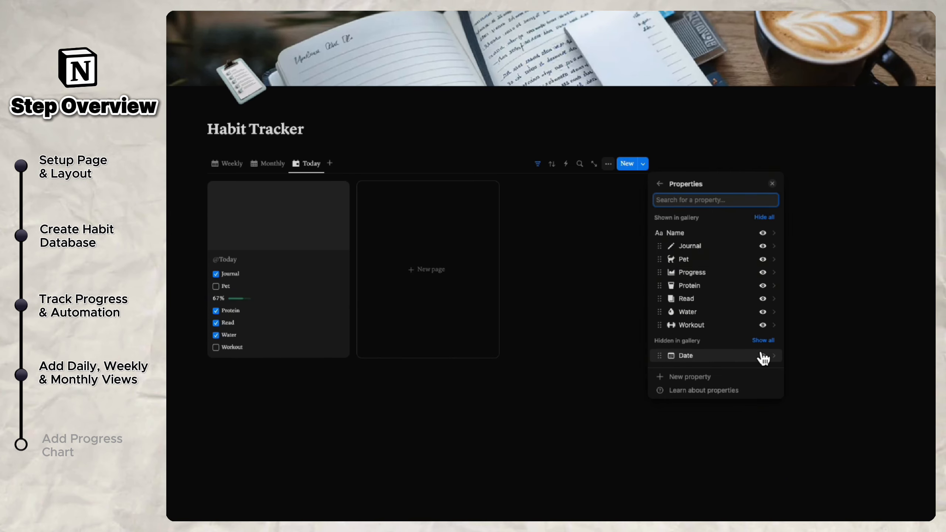
Reorder the properties shown in the Today gallery to Read, Workout, Water, Protein, Pet, Journal, Progress.
drag(655, 272, 659, 326)
drag(662, 286, 660, 246)
mouse_move(660, 311)
mouse_down()
mouse_move(660, 258)
mouse_move(663, 313)
mouse_up()
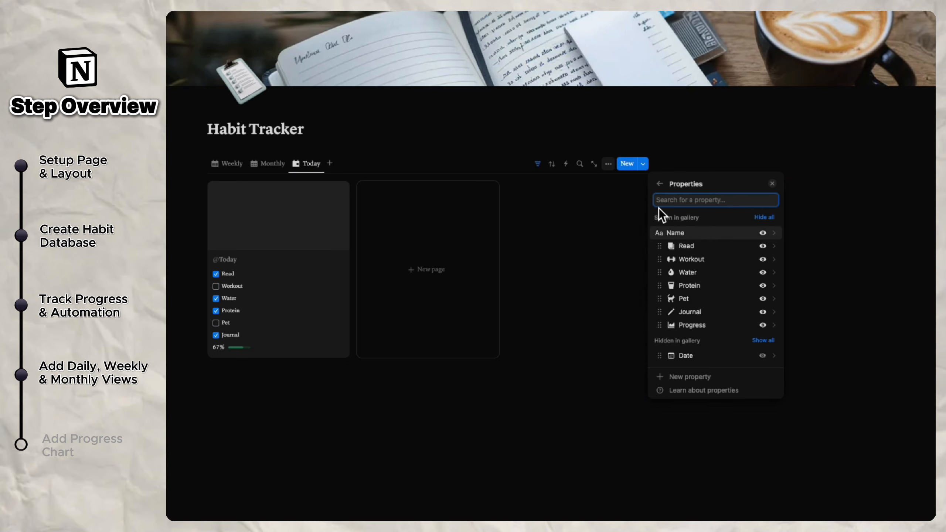
click(660, 183)
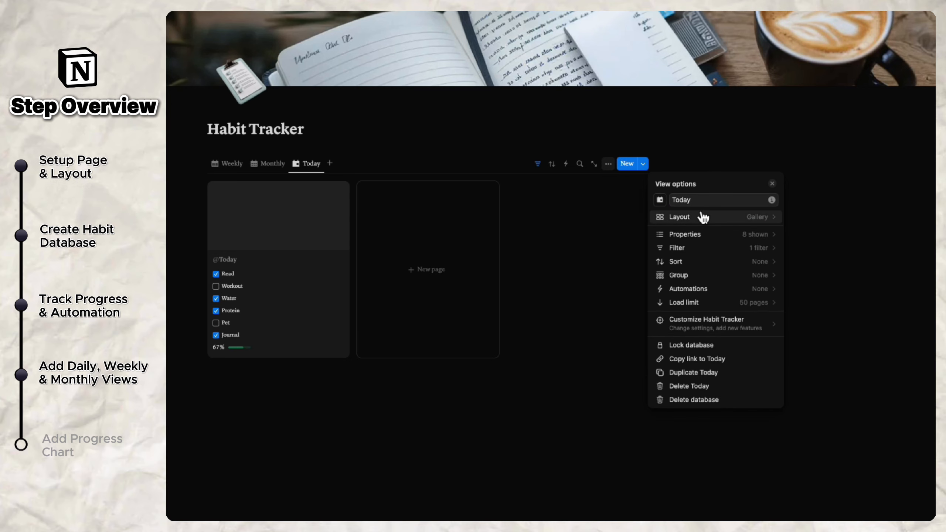
Set the card preview of the Today gallery to None and keep the card size at Medium.
click(702, 217)
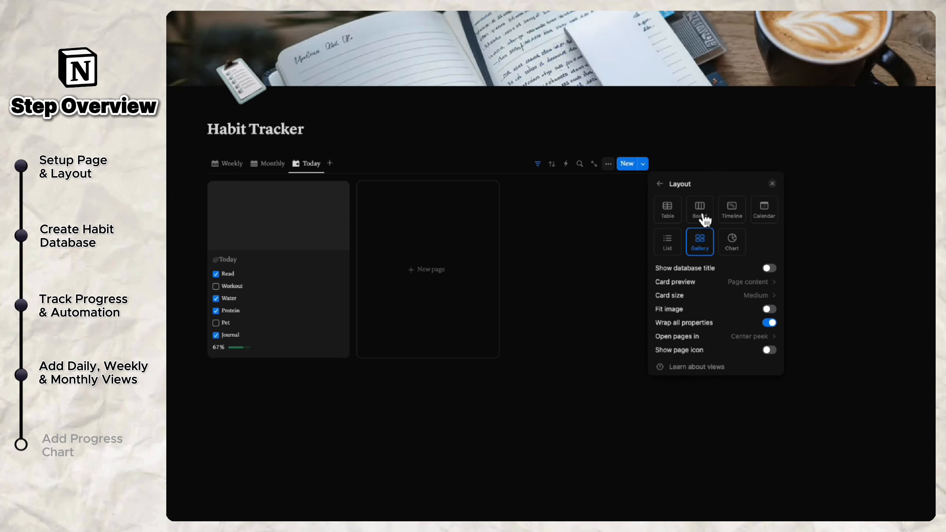
click(714, 282)
click(714, 298)
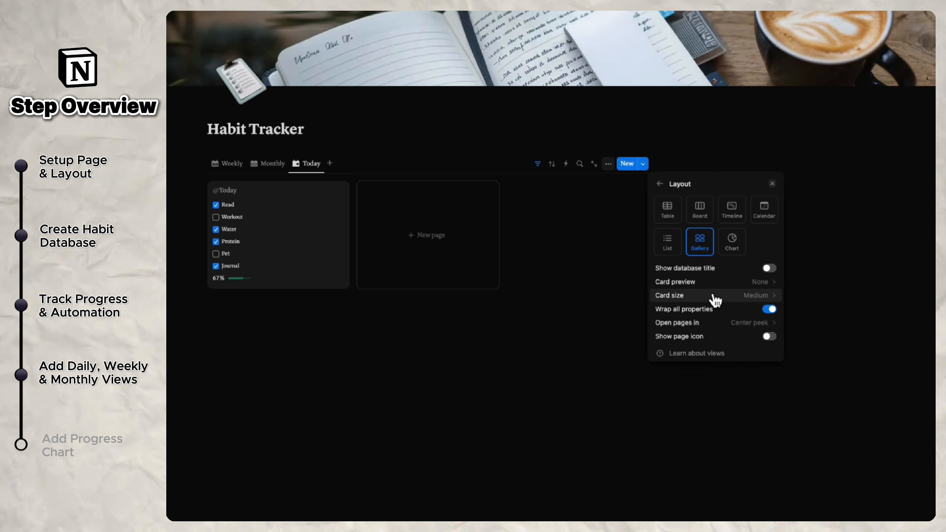
click(716, 296)
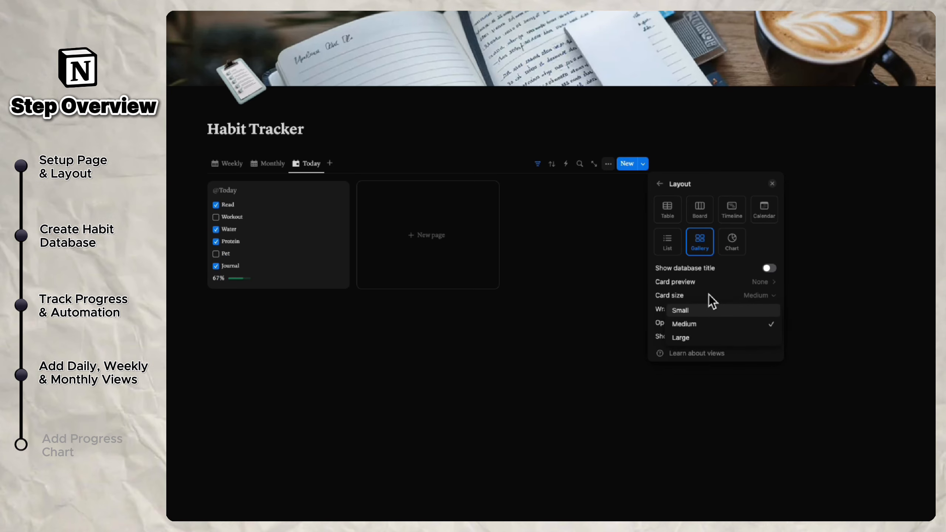
click(619, 315)
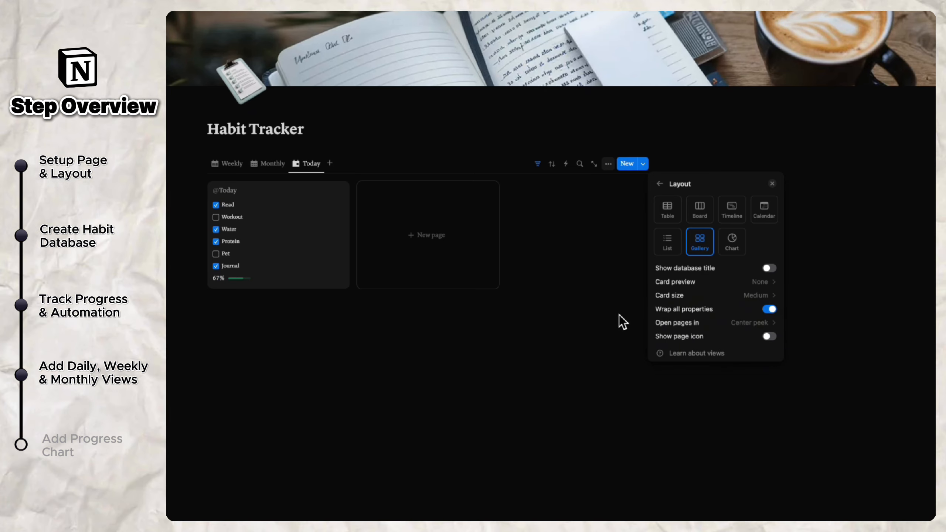
click(619, 315)
Move the Today view ahead of Weekly and Monthly, and switch to the Weekly view.
drag(323, 166, 310, 167)
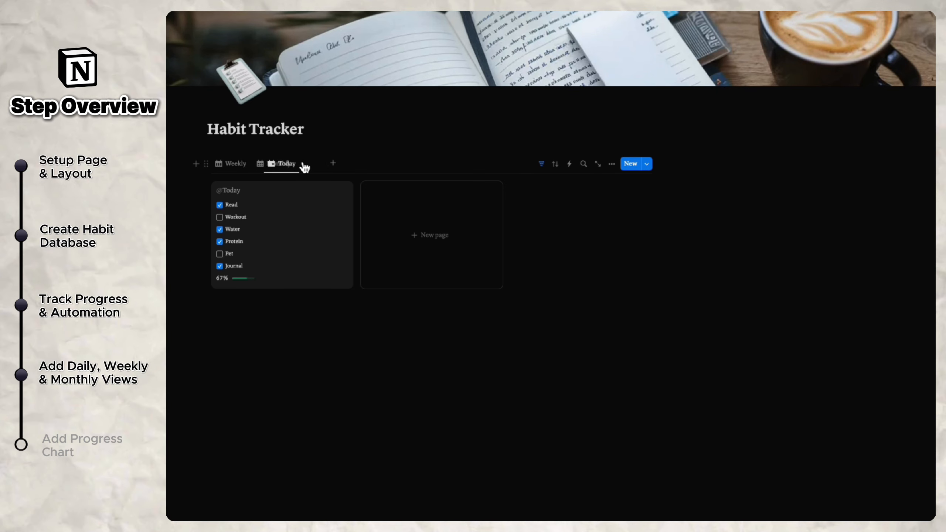
drag(251, 164, 247, 163)
click(273, 164)
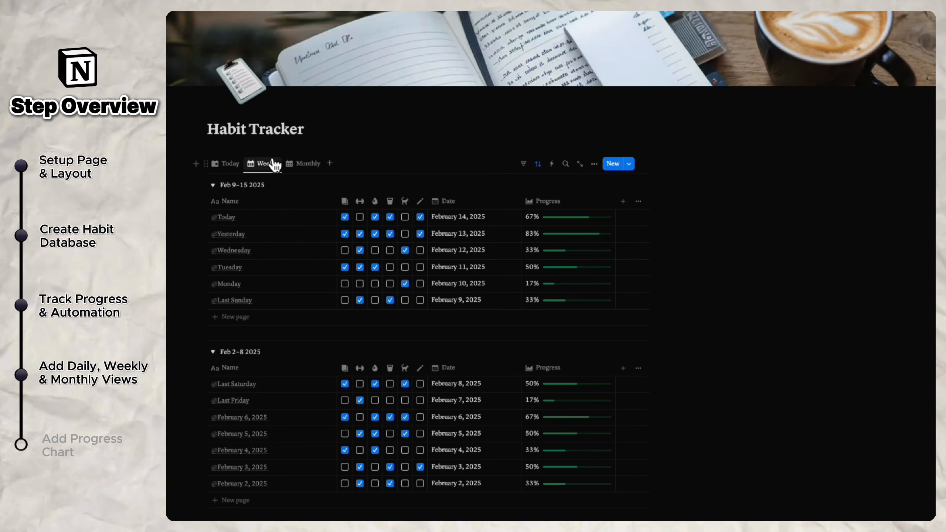
Insert a line chart in the empty column beside the table, using the existing Habit Tracker database as its source.
click(492, 158)
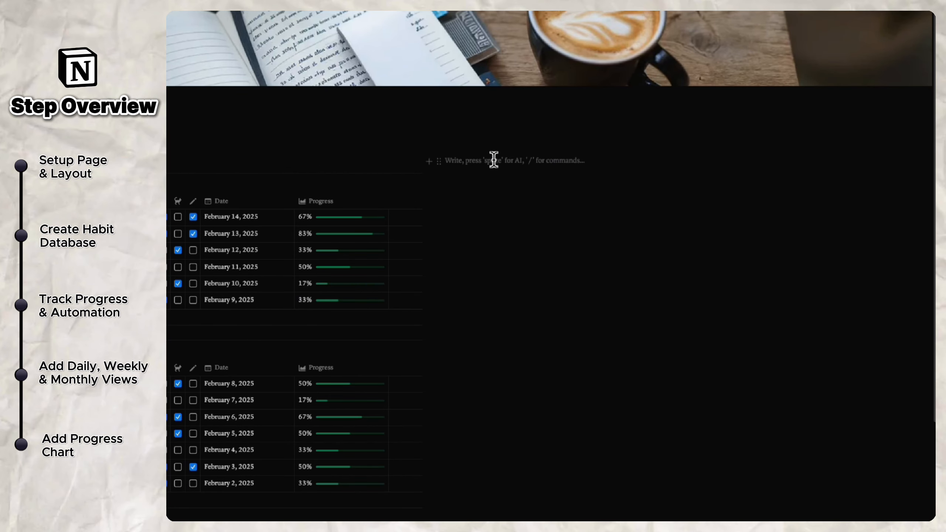
text(/line)
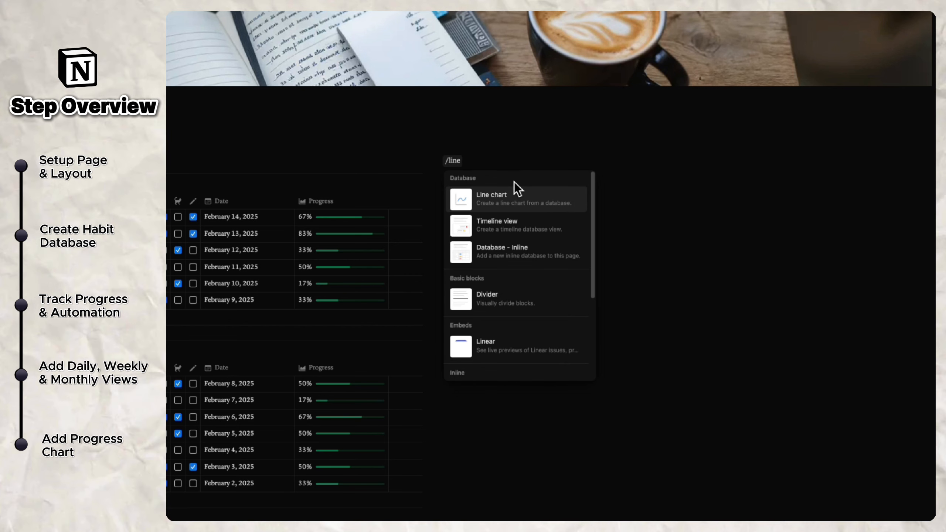
key(Return)
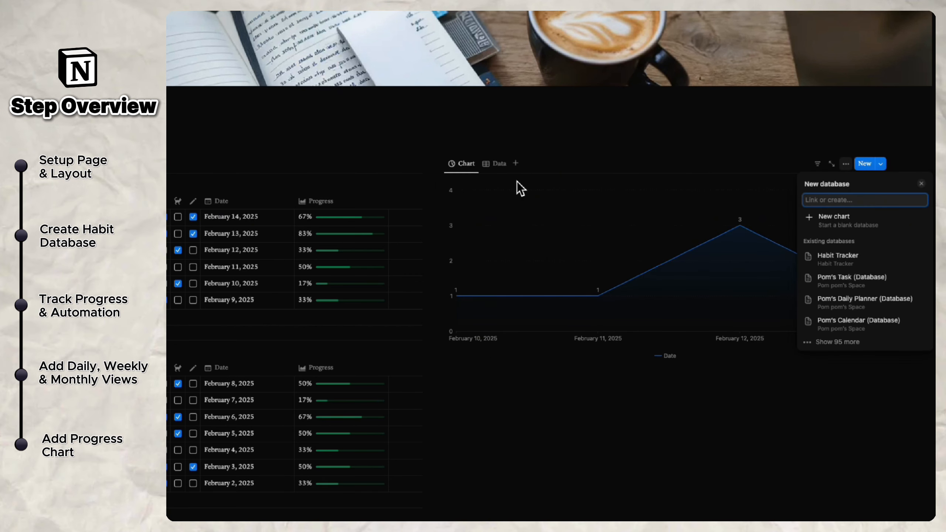
text(Habit)
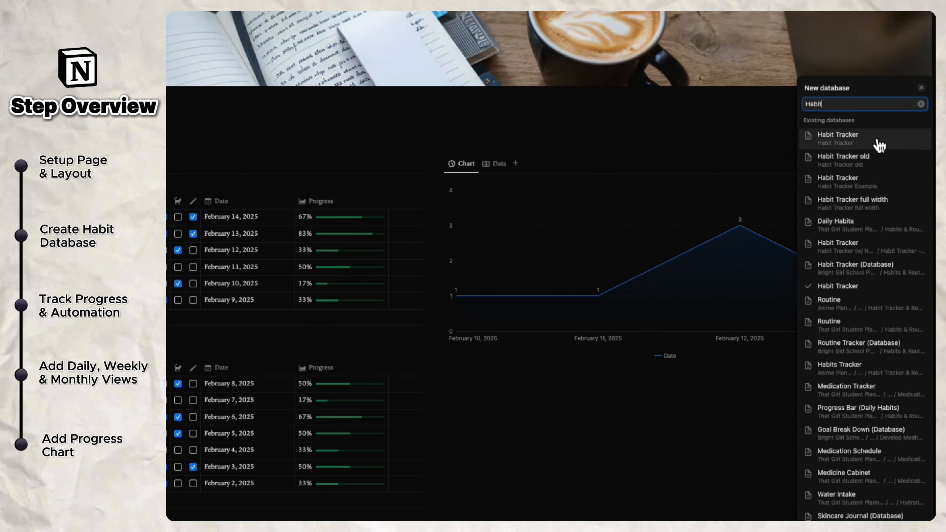
click(879, 138)
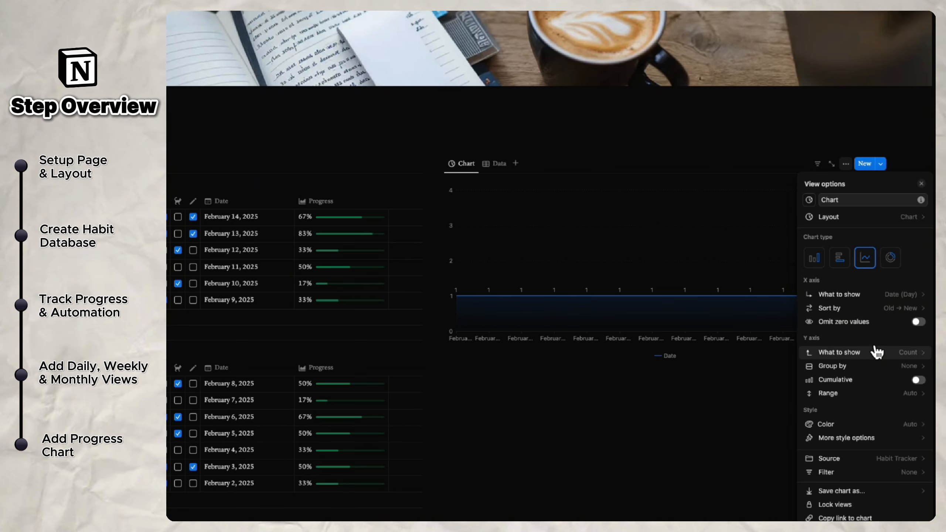
Set the chart's Y axis to show the average of Progress.
click(876, 353)
mouse_move(867, 409)
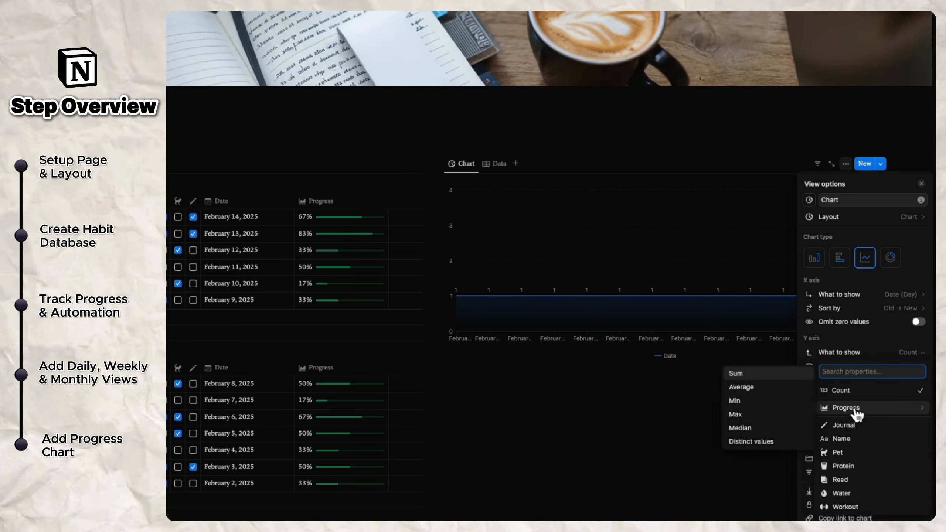
click(790, 390)
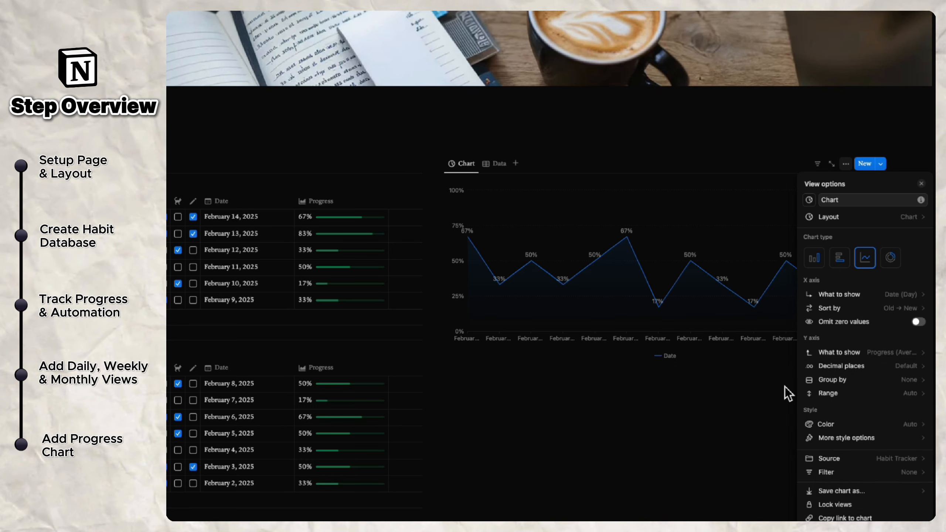
Show the names of both chart axes and turn on the smooth line style.
click(883, 440)
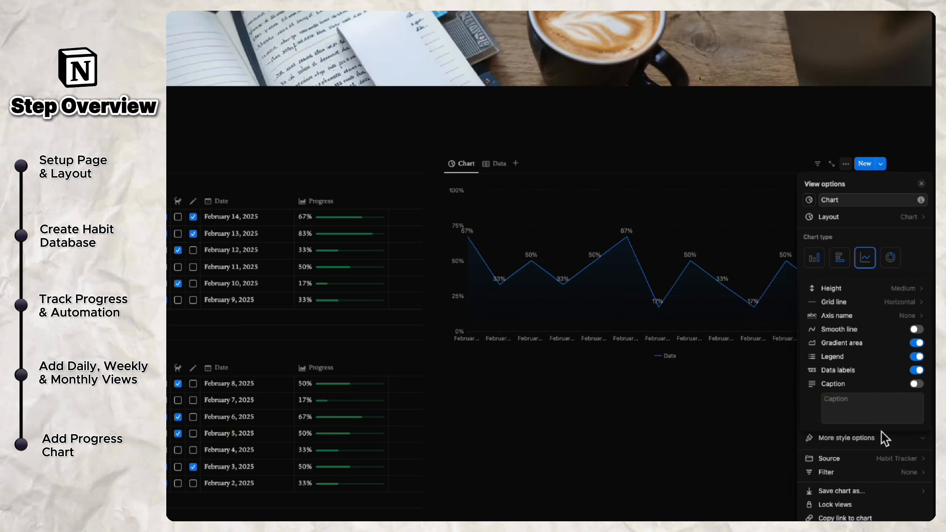
click(882, 316)
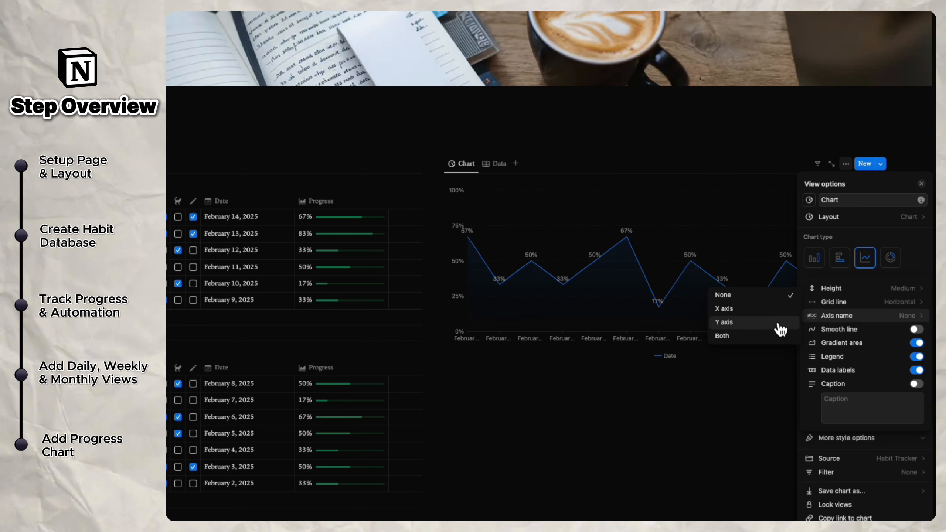
click(772, 337)
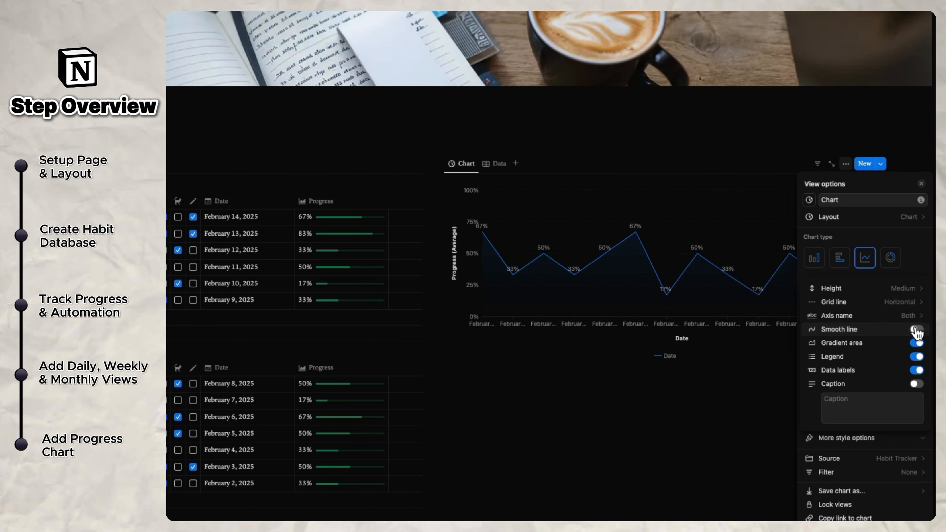
click(895, 302)
click(886, 287)
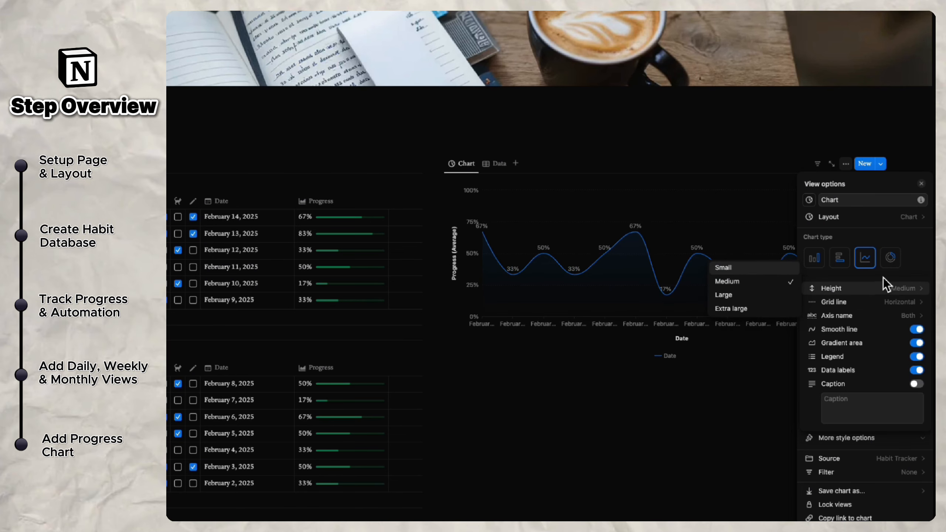
scroll(909, 275, up, 3)
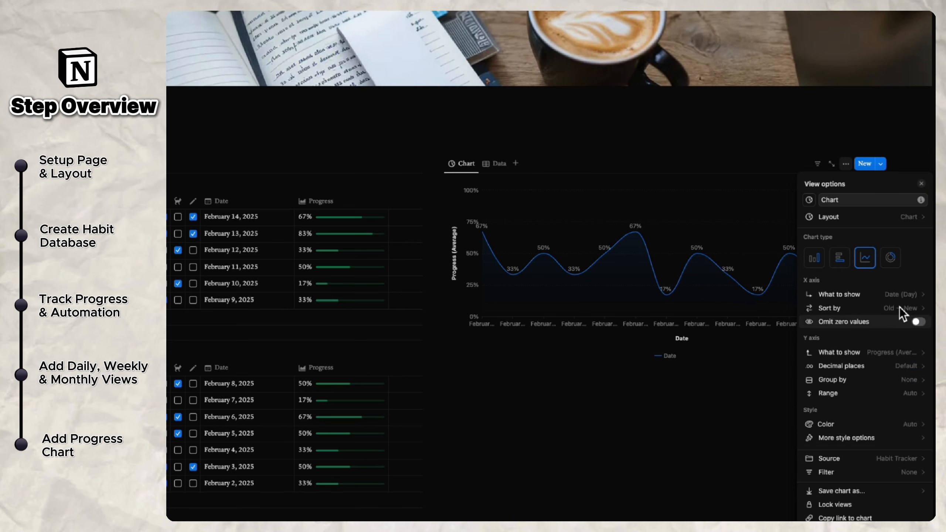
click(862, 471)
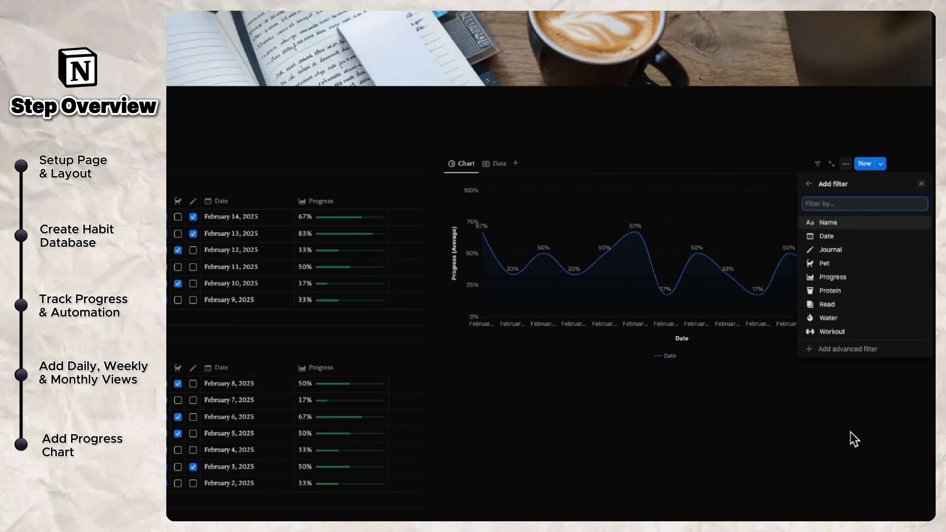
click(768, 375)
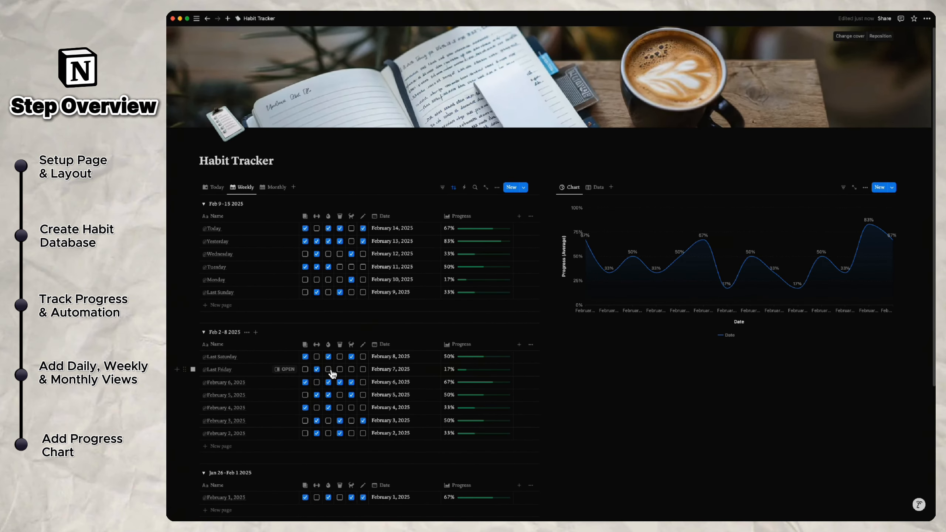
Tick Water and Protein for Last Friday in the Weekly table, and toggle Protein for February 6 and Pet for Tuesday.
click(339, 370)
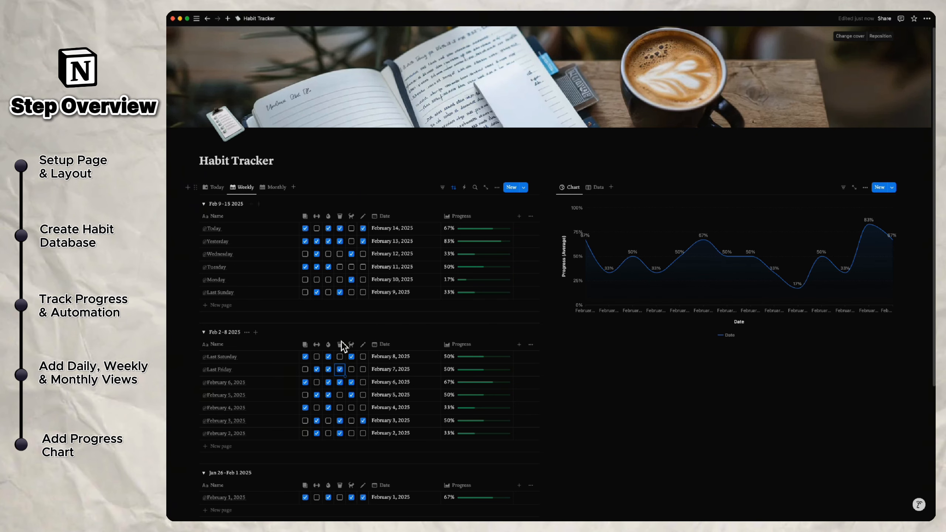
click(340, 383)
click(351, 268)
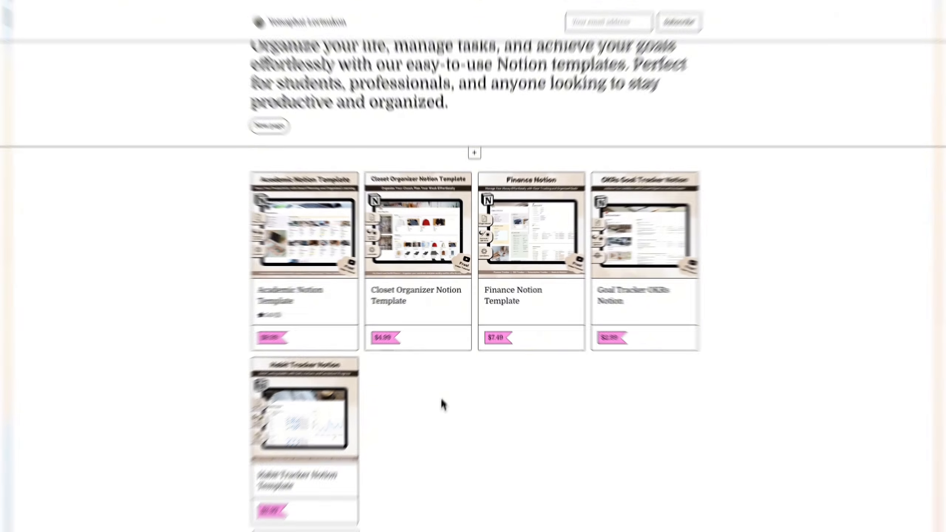
scroll(441, 398, down, 2)
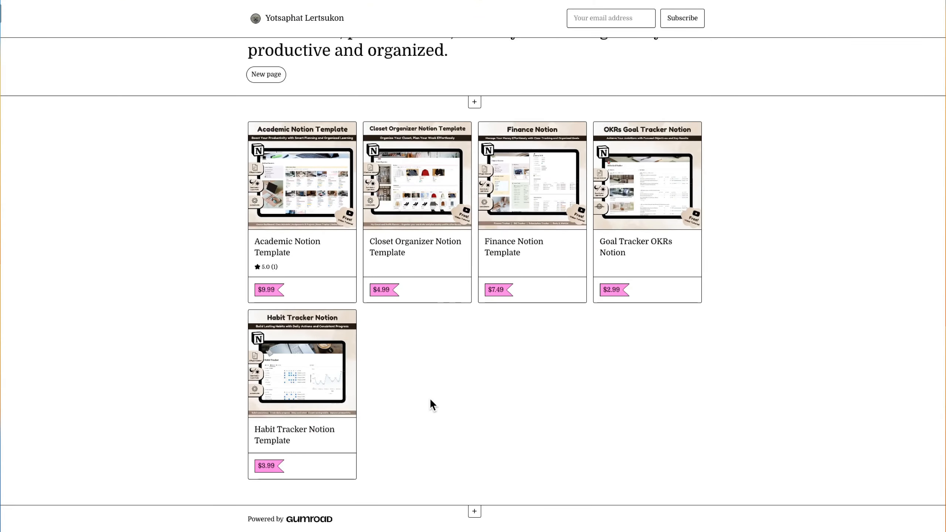
Open the Habit Tracker Notion Template product page in the Gumroad store and look through its description.
click(383, 334)
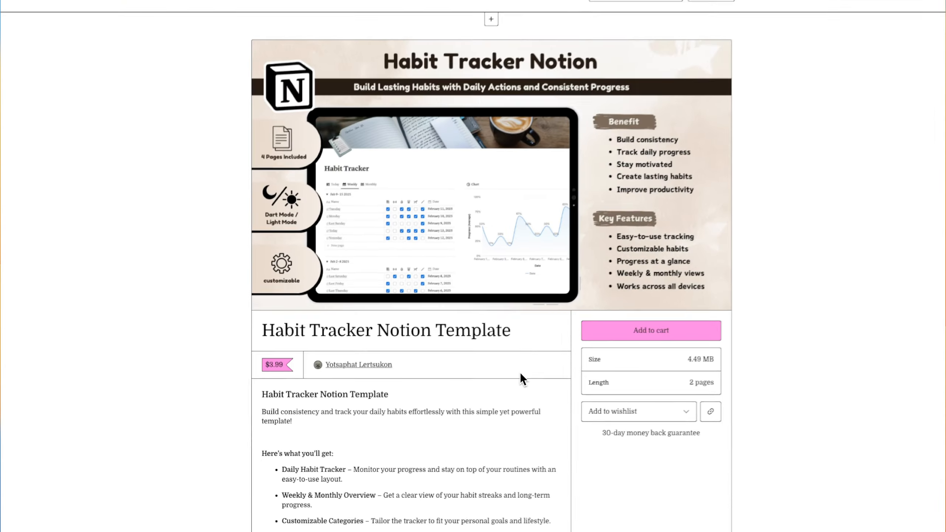
scroll(505, 381, down, 3)
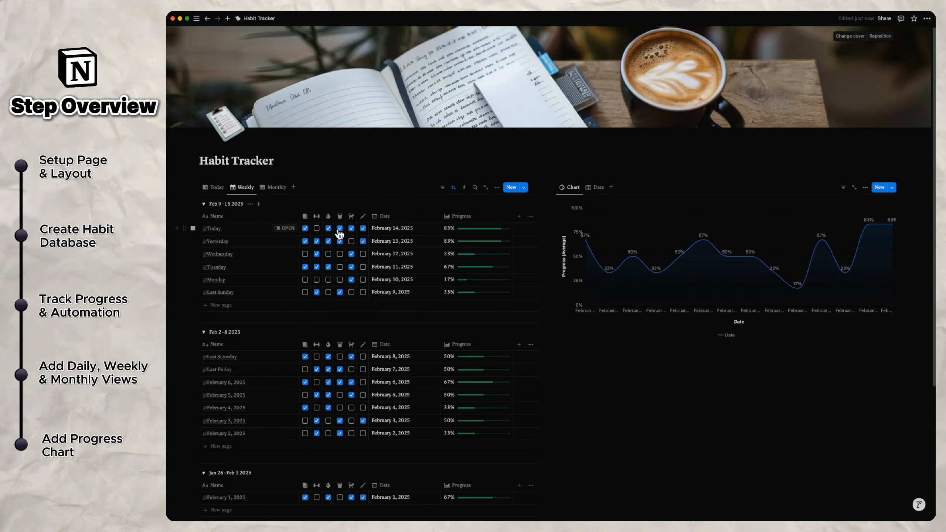
In Notion's Weekly table, clear Protein for Today, tick Protein for Wednesday, and tick Pet and the pencil-icon habit for February 4.
click(339, 229)
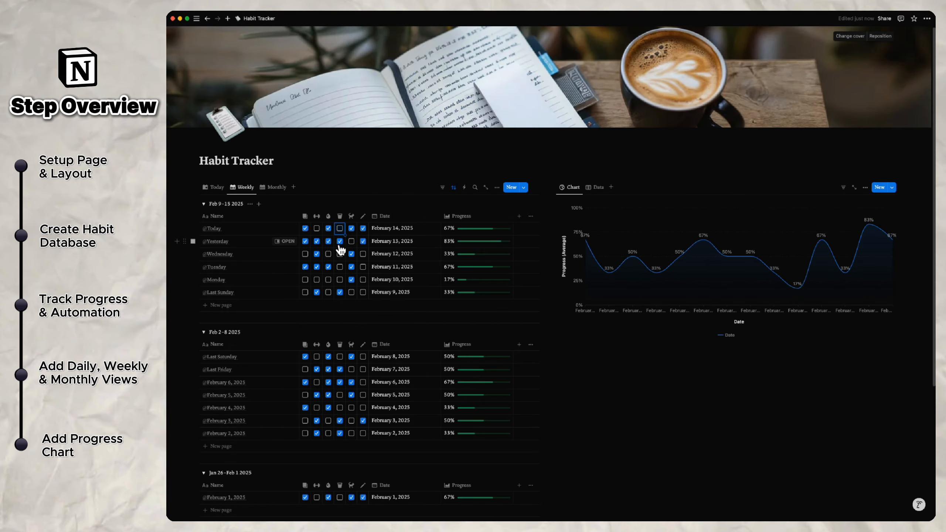
click(339, 254)
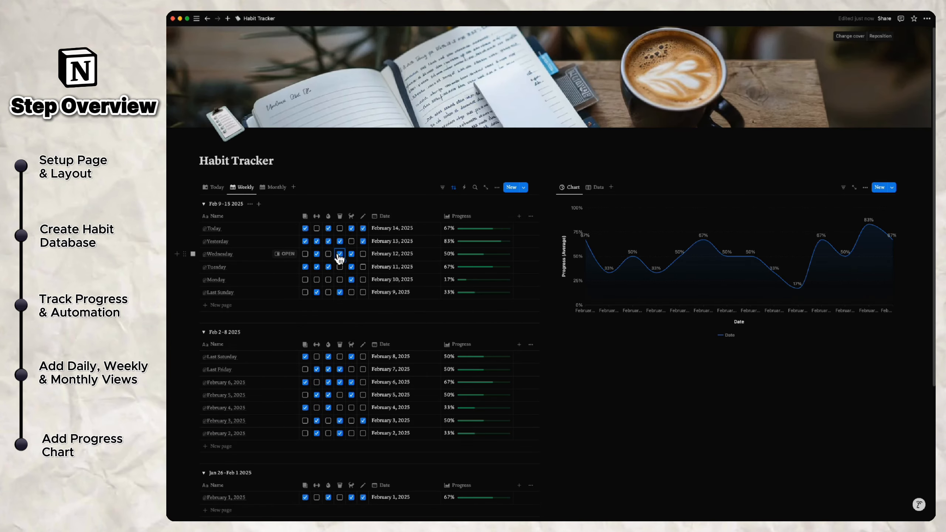
click(351, 407)
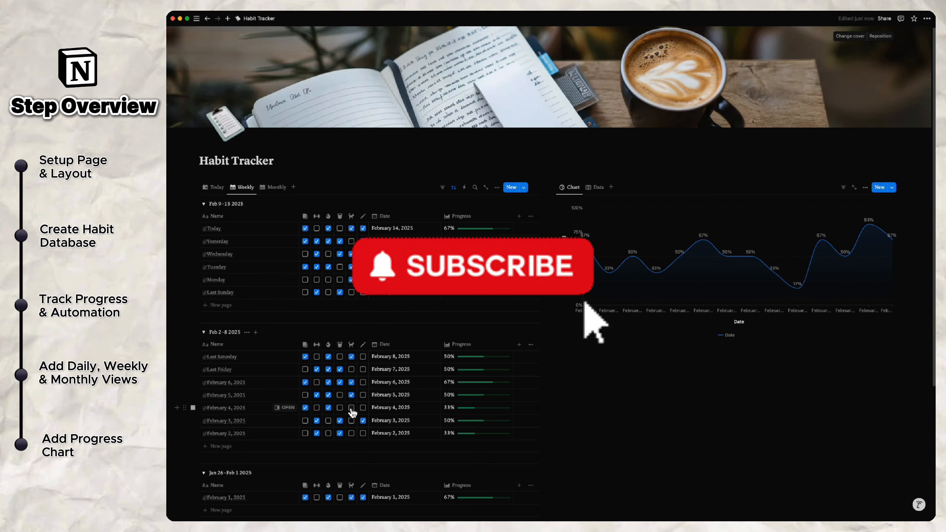
click(363, 407)
click(363, 408)
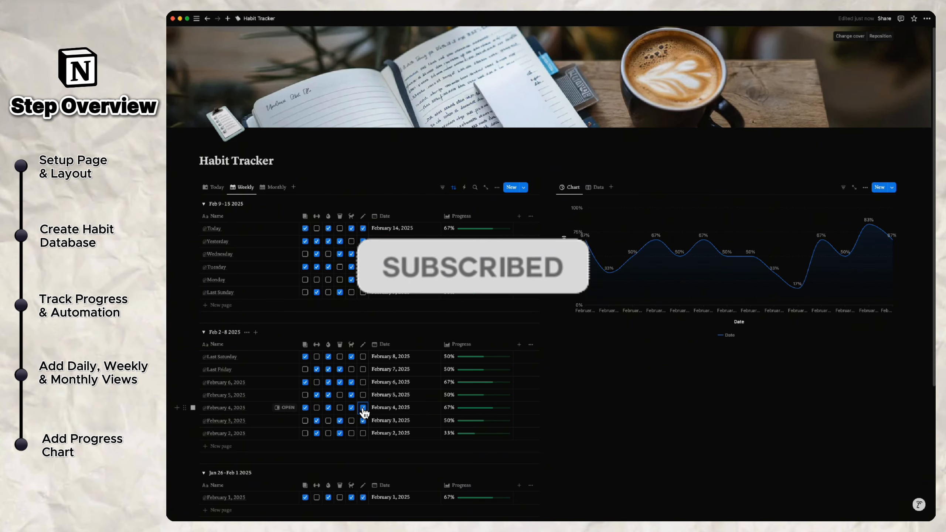